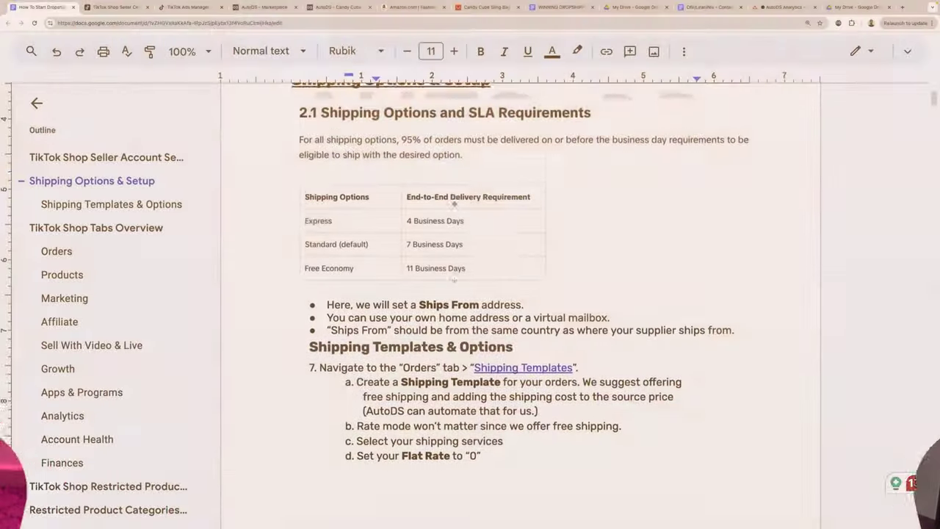
# Step: Skim the TikTok Shop setup guide and open its link to register for a TikTok Shop Seller account
pyautogui.scroll(-3, 455, 204)
pyautogui.scroll(-20, 455, 203)
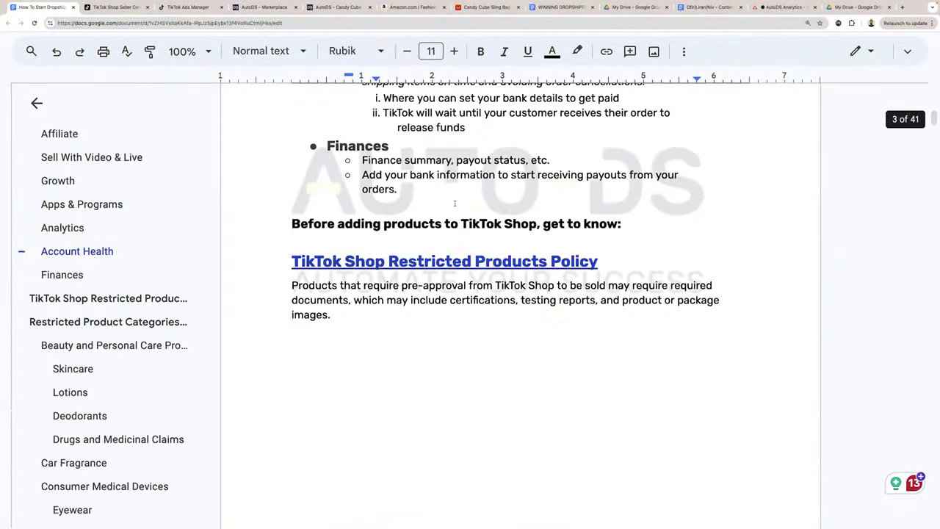
pyautogui.scroll(-5, 455, 203)
pyautogui.scroll(20, 455, 204)
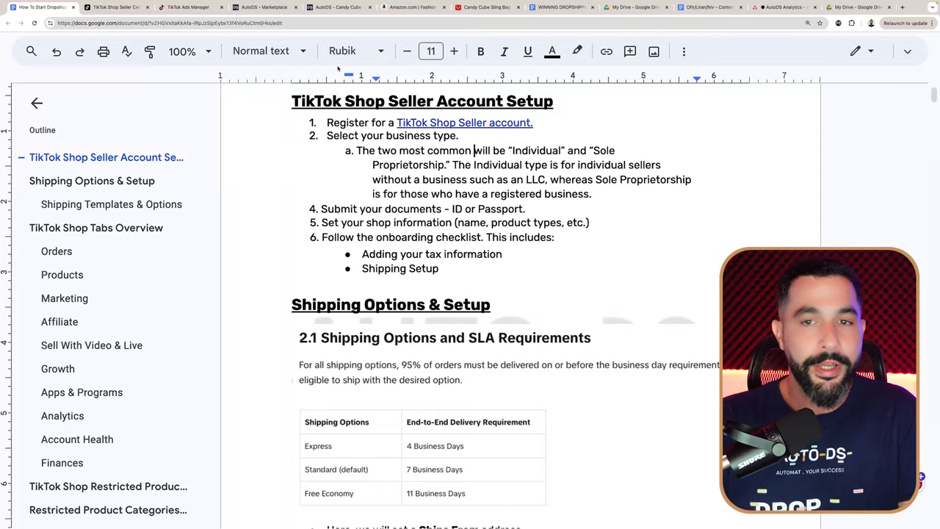
pyautogui.click(438, 123)
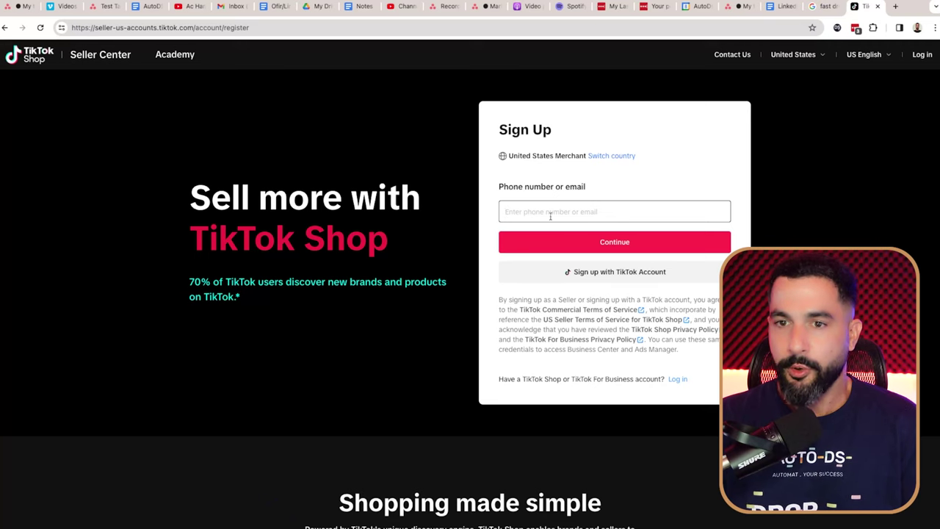
# Step: Check the country sites available for sign-up, keep United States Merchant, and submit the sign-up with the account e-mail
pyautogui.click(556, 212)
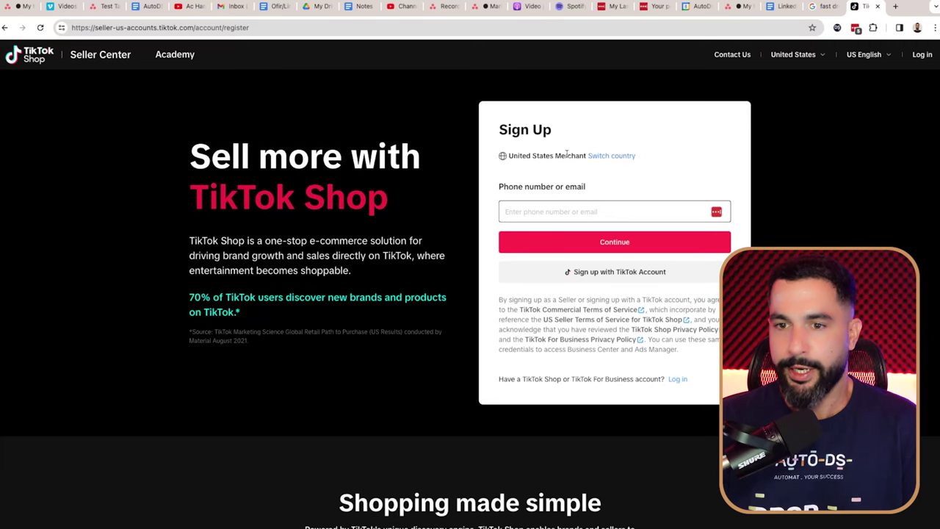
pyautogui.click(609, 156)
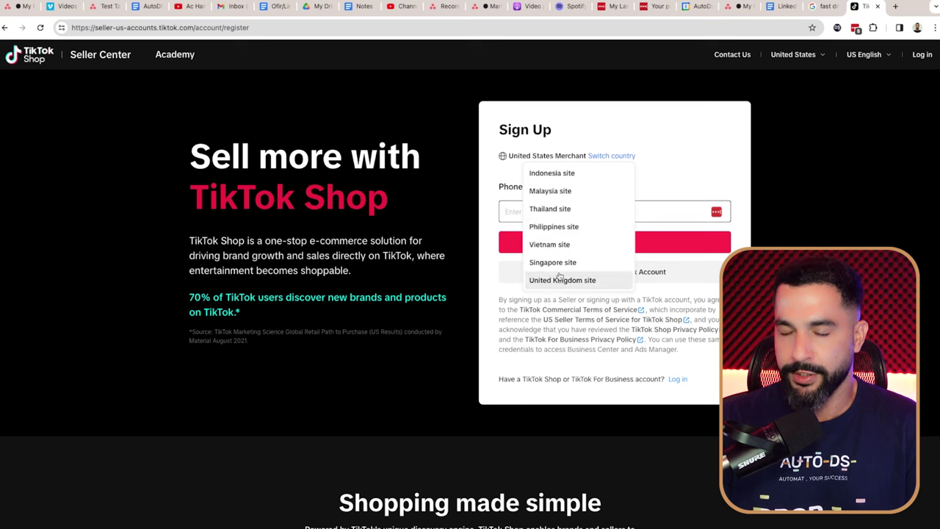
pyautogui.click(609, 156)
pyautogui.click(579, 213)
pyautogui.write('305')
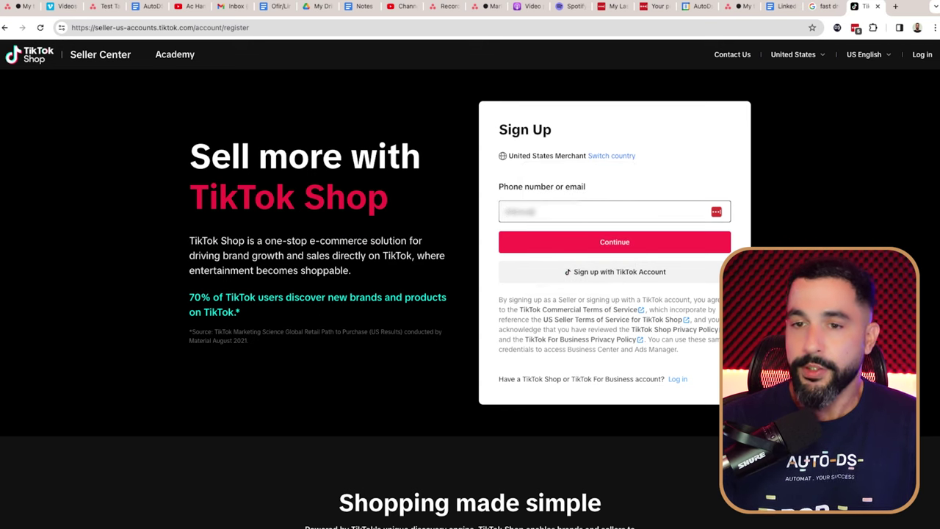
pyautogui.click(621, 241)
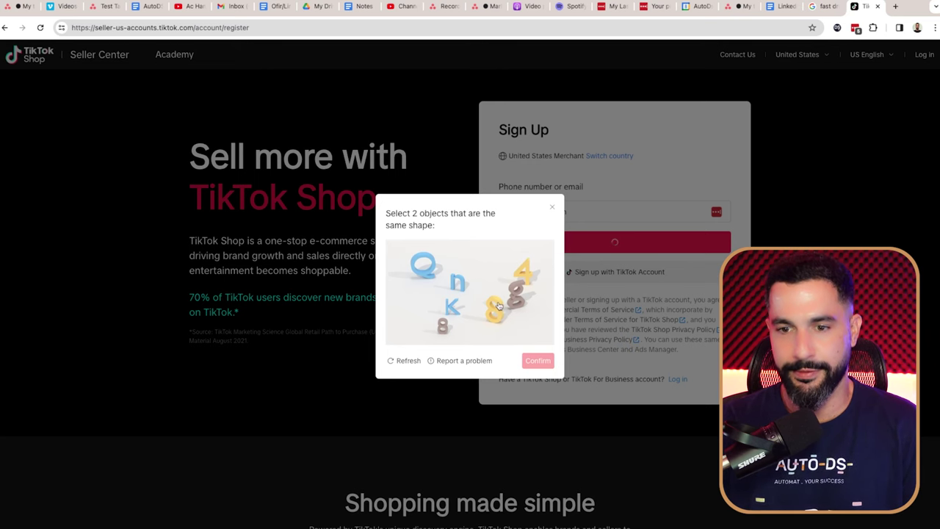
# Step: Solve the captcha by selecting the two objects of the same shape, and paste the e-mailed verification code
pyautogui.click(498, 314)
pyautogui.click(533, 361)
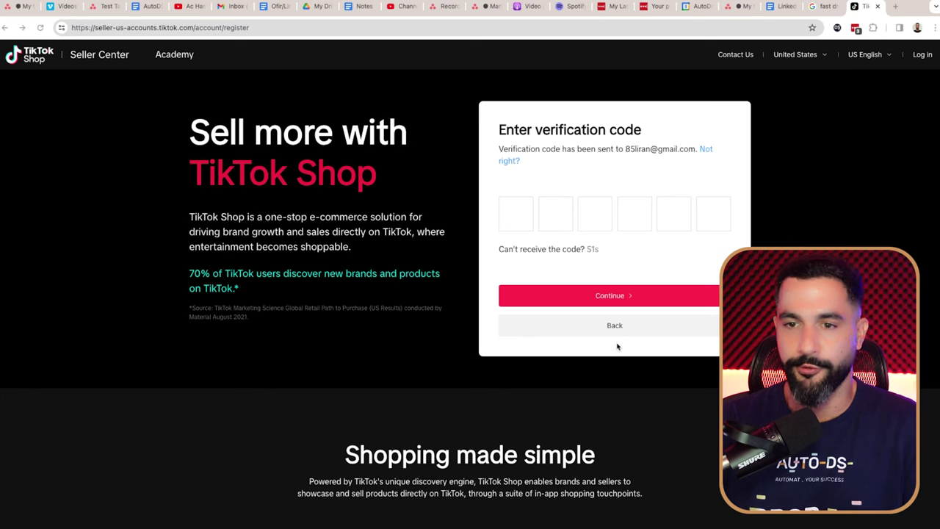
pyautogui.click(527, 226)
pyautogui.hotkey('ctrl', 'v')
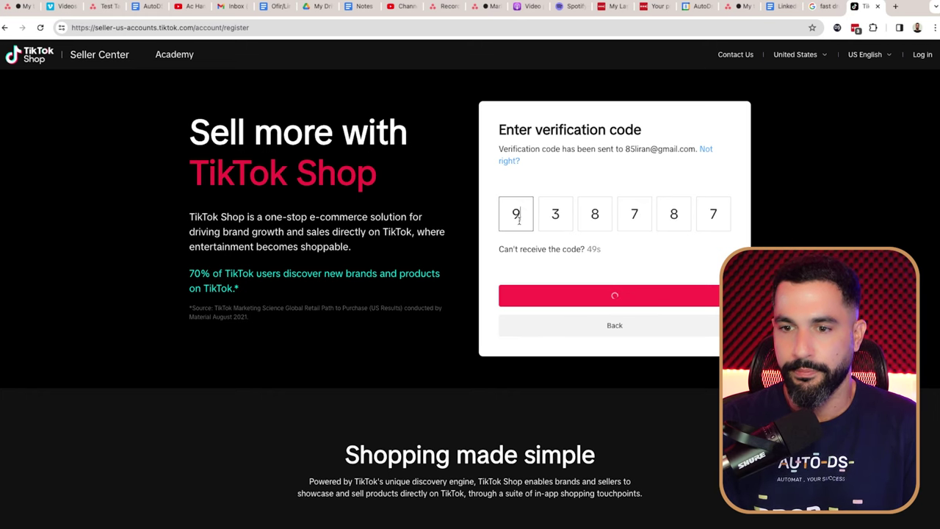
# Step: Set and confirm the seller account password, and save the credentials to LastPass
pyautogui.click(547, 180)
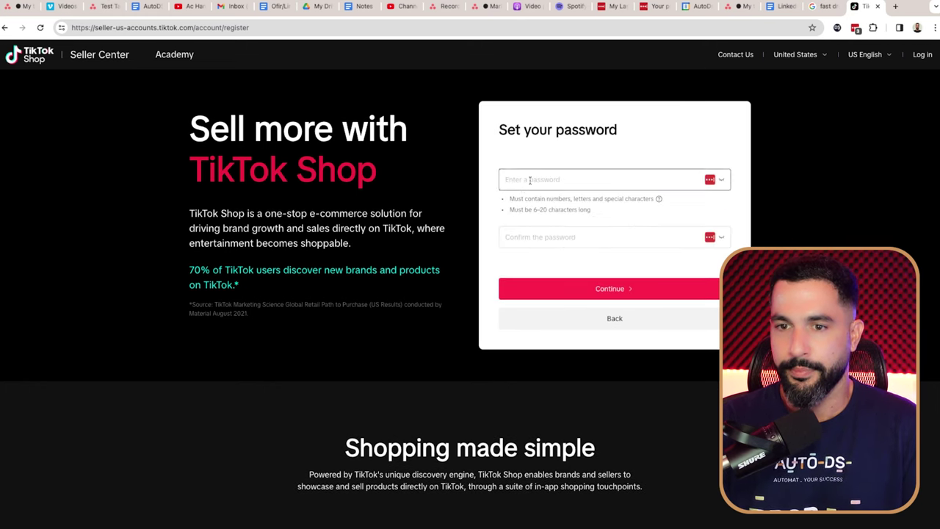
pyautogui.click(563, 231)
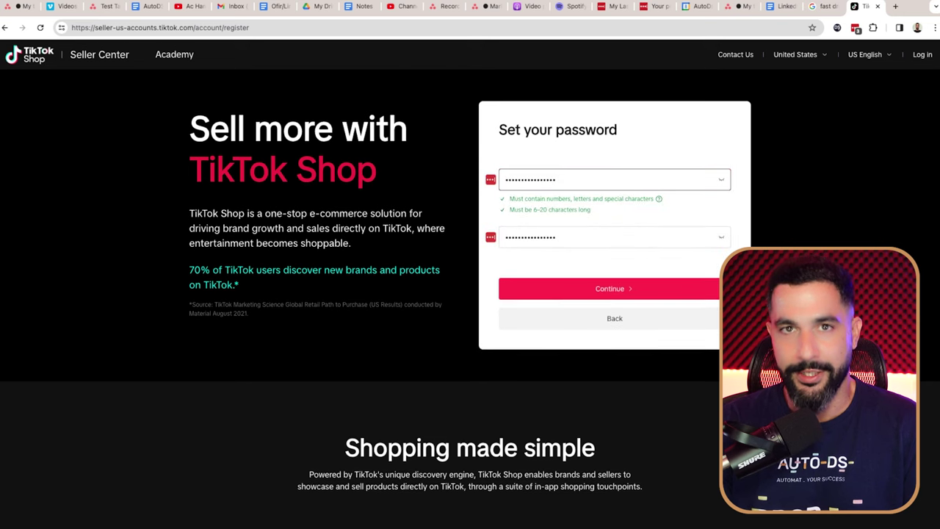
pyautogui.click(640, 292)
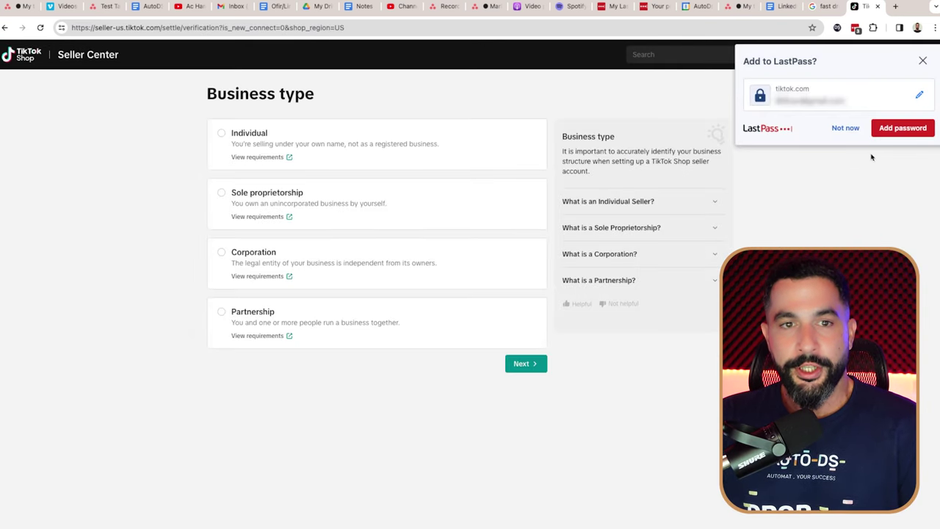
pyautogui.click(900, 128)
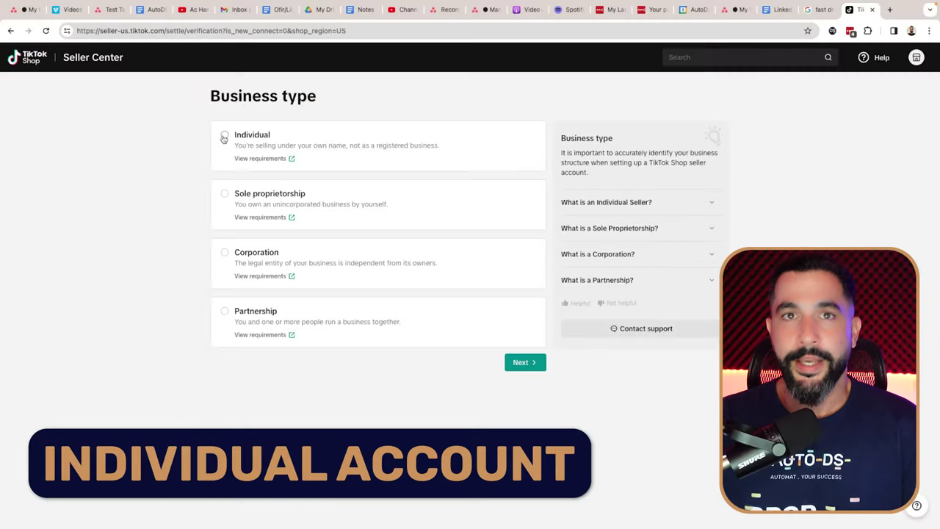
# Step: Select the Individual business type and complete the primary representative's passport details, residential address and tax ID
pyautogui.click(224, 136)
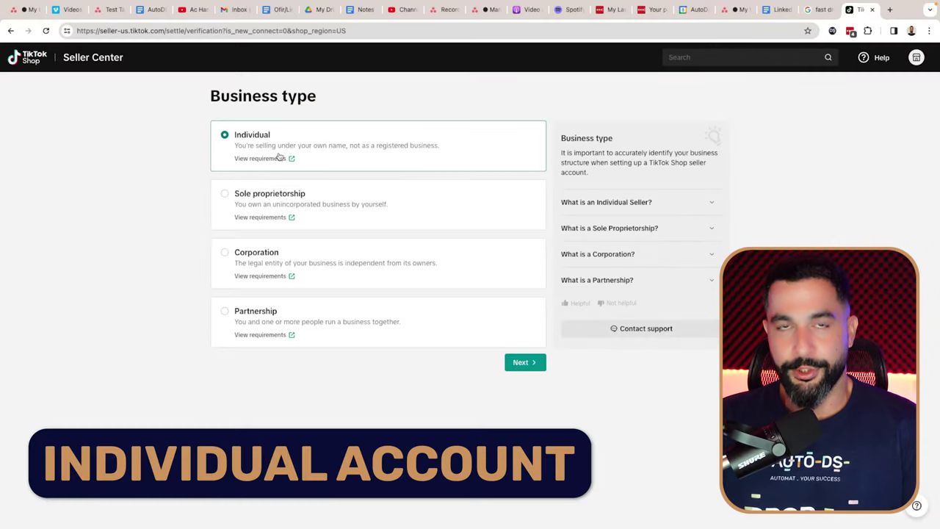
pyautogui.click(511, 366)
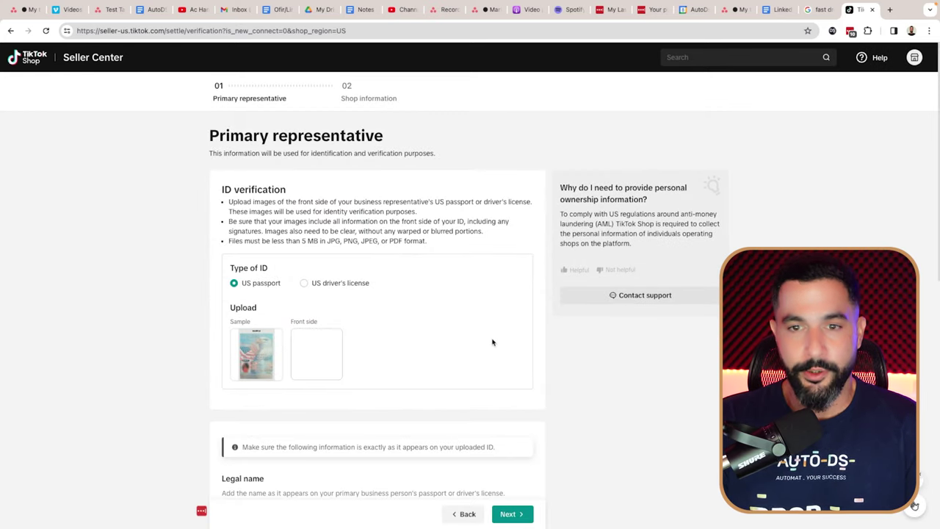
pyautogui.scroll(-5, 490, 340)
pyautogui.scroll(-2, 627, 346)
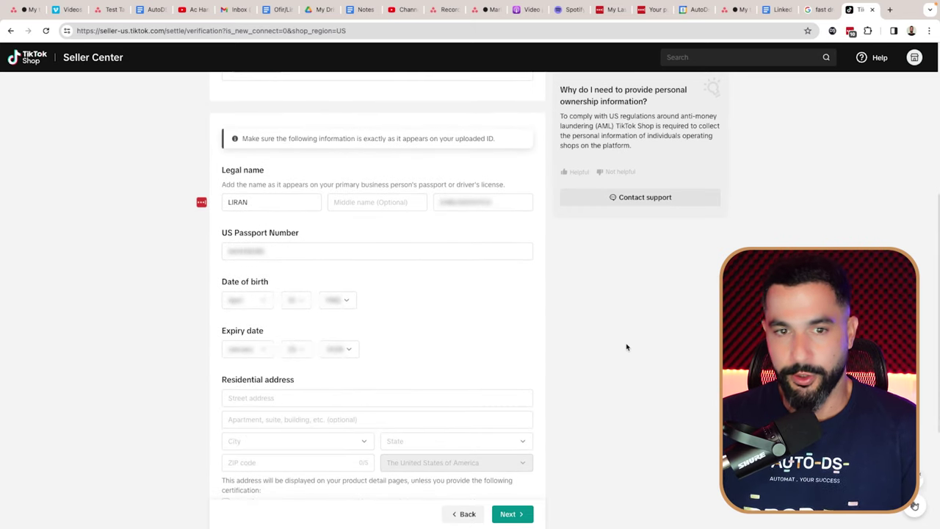
pyautogui.scroll(-1, 627, 347)
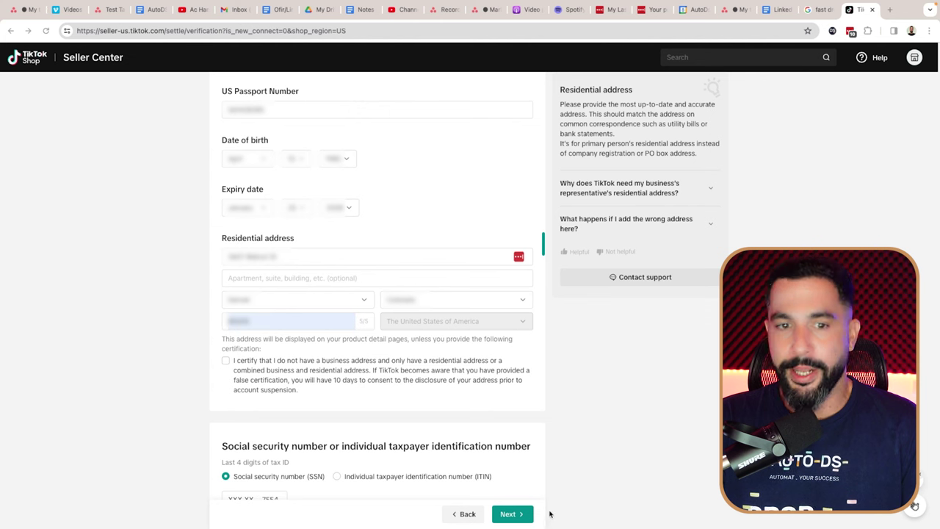
pyautogui.click(523, 513)
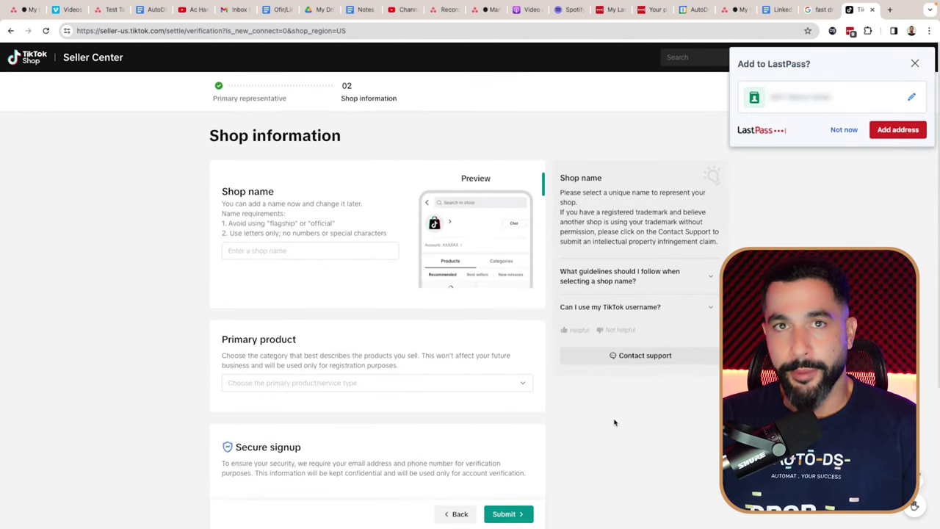
# Step: Dismiss the LastPass offer to save the address and name the shop "Daily Deals US"
pyautogui.scroll(-3, 613, 423)
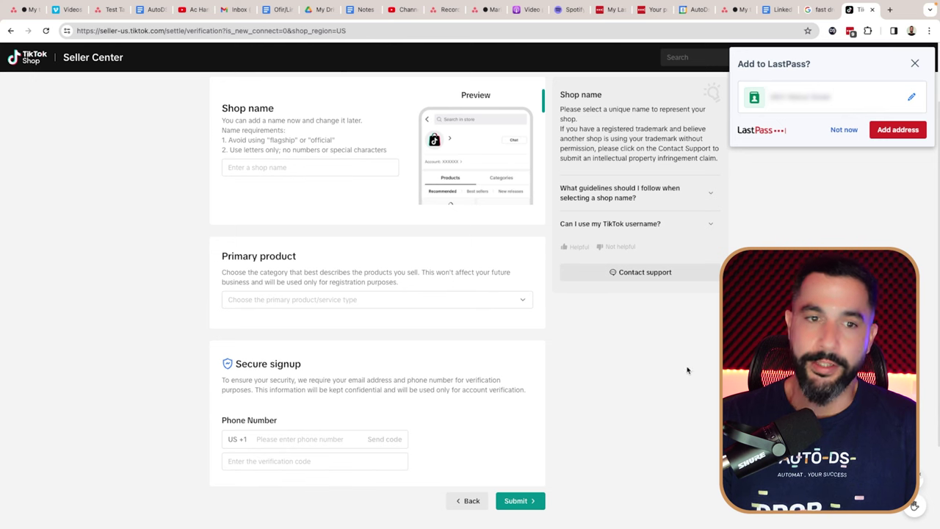
pyautogui.click(915, 64)
pyautogui.scroll(3, 604, 277)
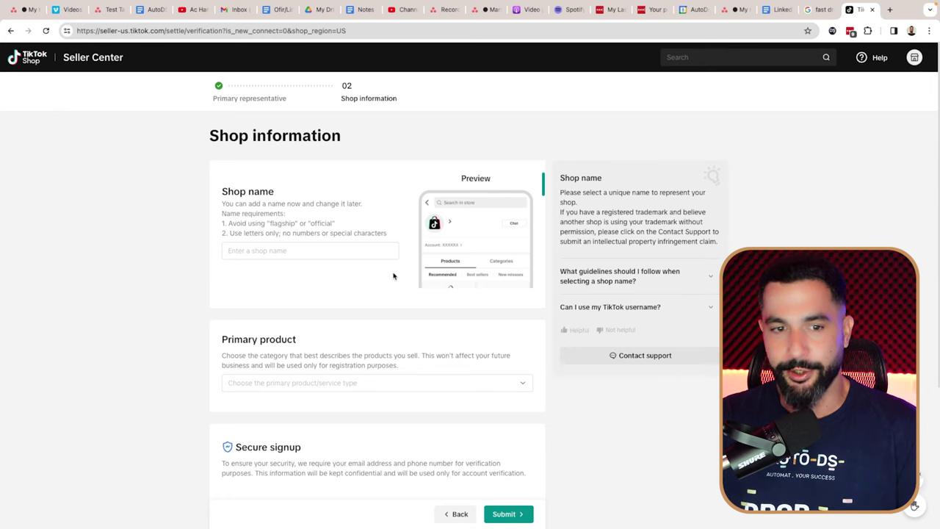
pyautogui.click(310, 250)
pyautogui.write('D')
pyautogui.write('aily Deals US')
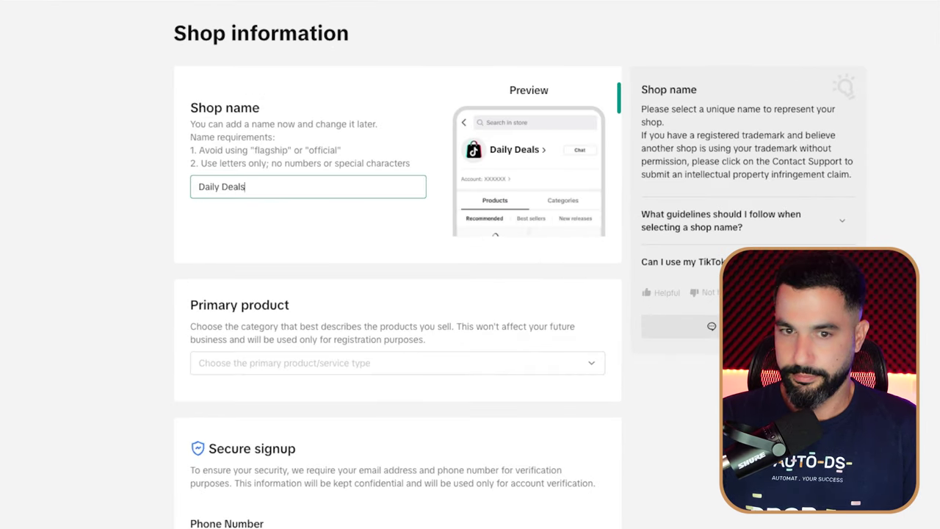
# Step: Set the shop's primary product category to Home Supplies and review the phone verification section
pyautogui.scroll(-1, 338, 290)
pyautogui.click(338, 290)
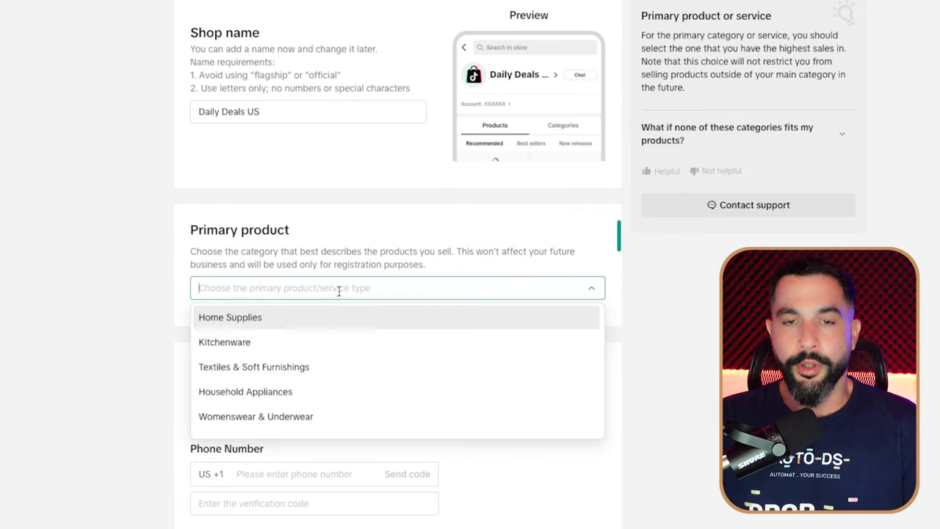
pyautogui.scroll(-1, 318, 351)
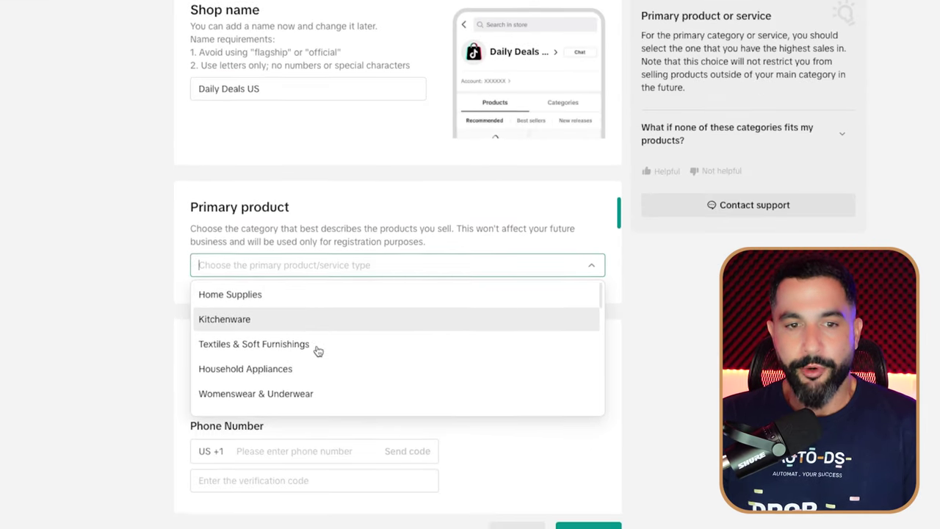
pyautogui.click(308, 292)
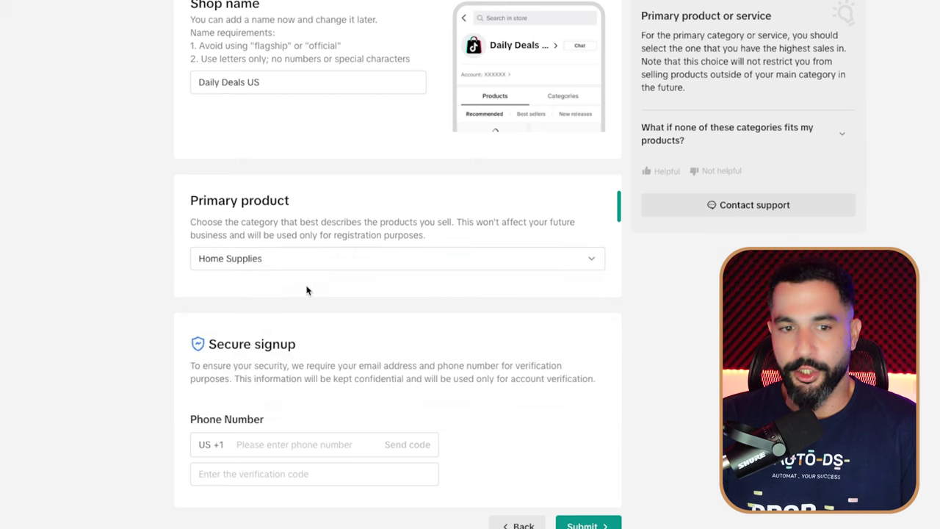
pyautogui.scroll(-3, 315, 372)
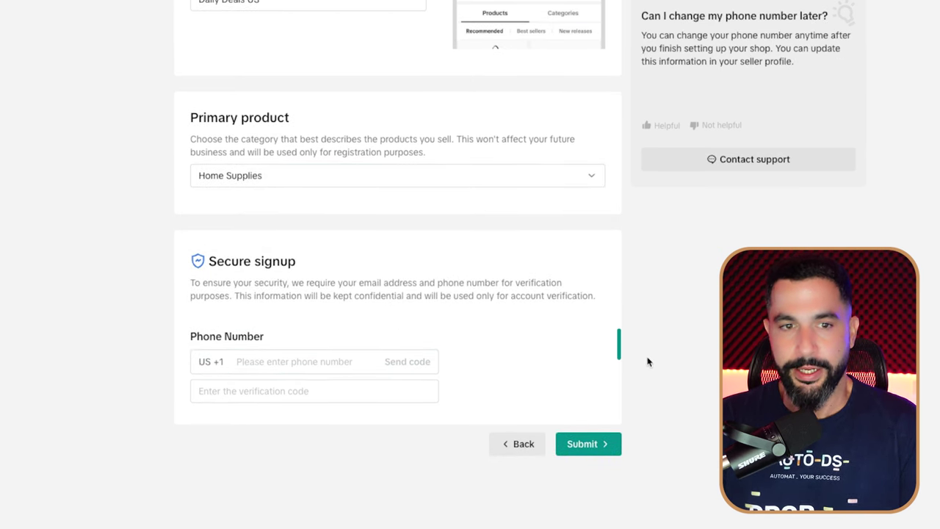
pyautogui.scroll(2, 673, 364)
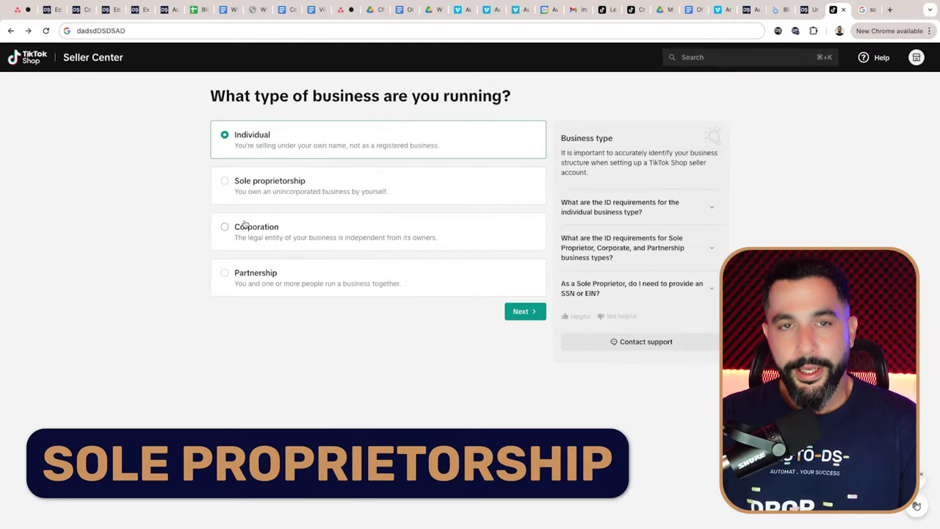
# Step: Choose the Sole proprietorship business type and enter the legal business name and employer identification number
pyautogui.click(226, 183)
pyautogui.click(518, 311)
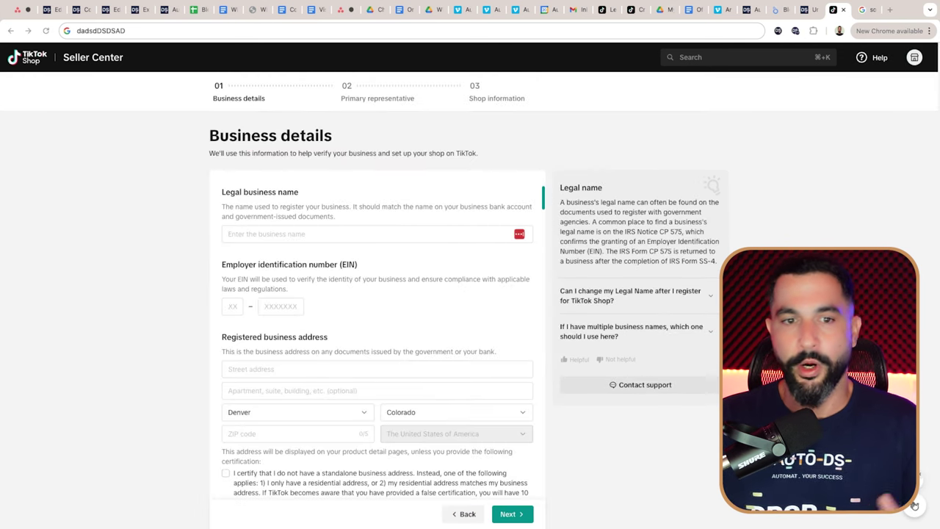
pyautogui.click(241, 229)
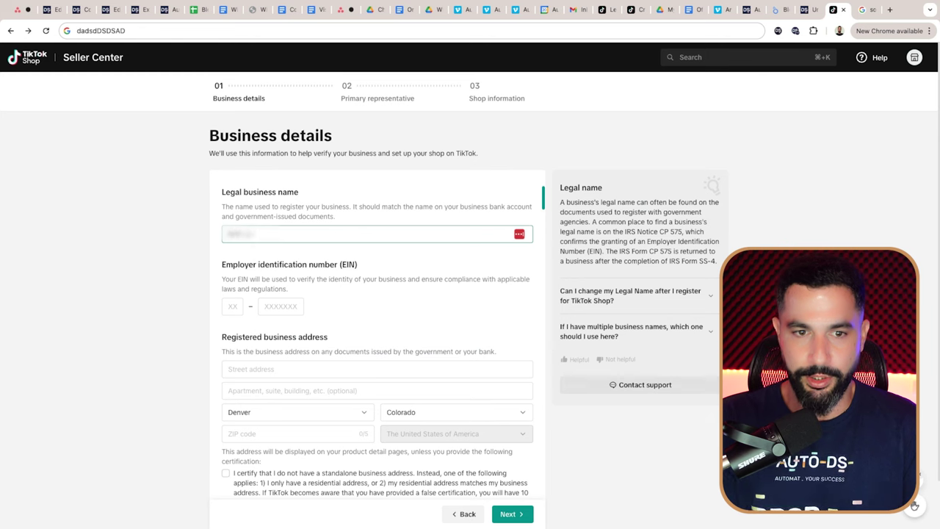
pyautogui.click(121, 294)
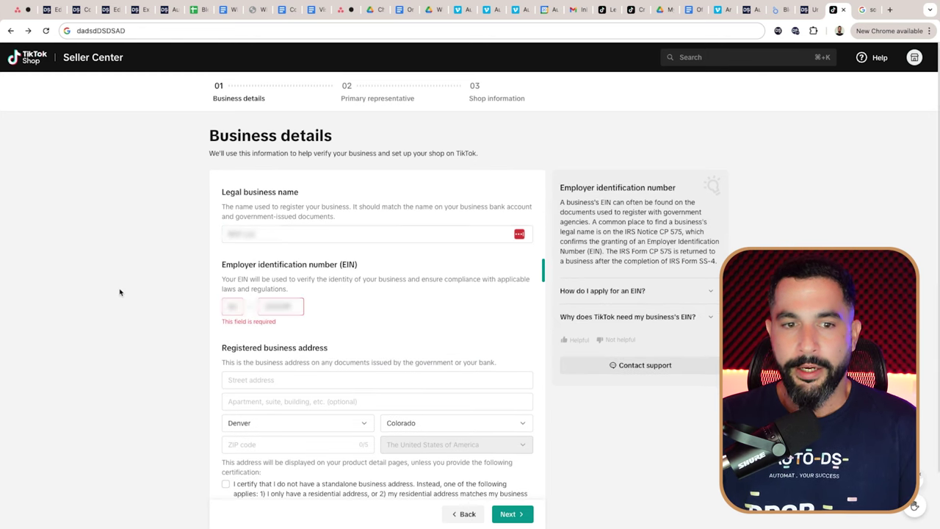
# Step: Fill in the registered business address, certify that there is no standalone business address, and continue to the primary representative
pyautogui.scroll(-2, 121, 294)
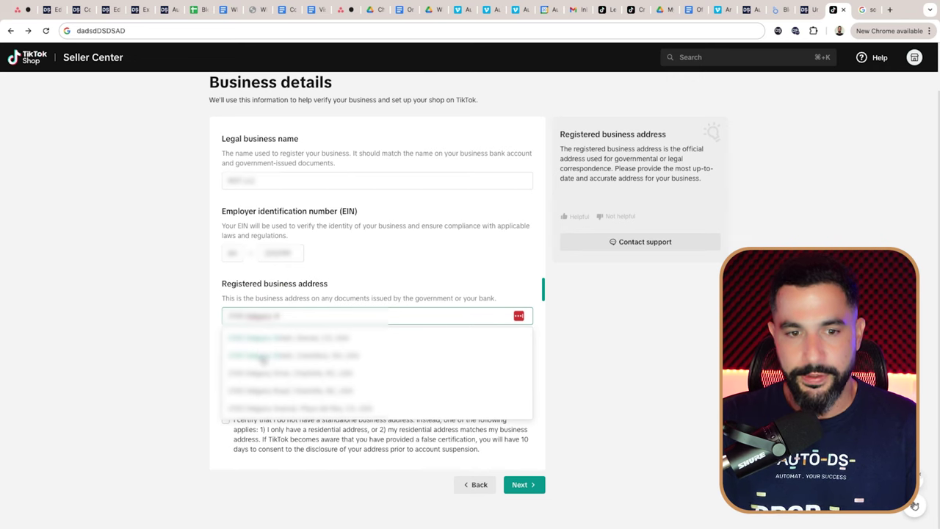
pyautogui.click(263, 355)
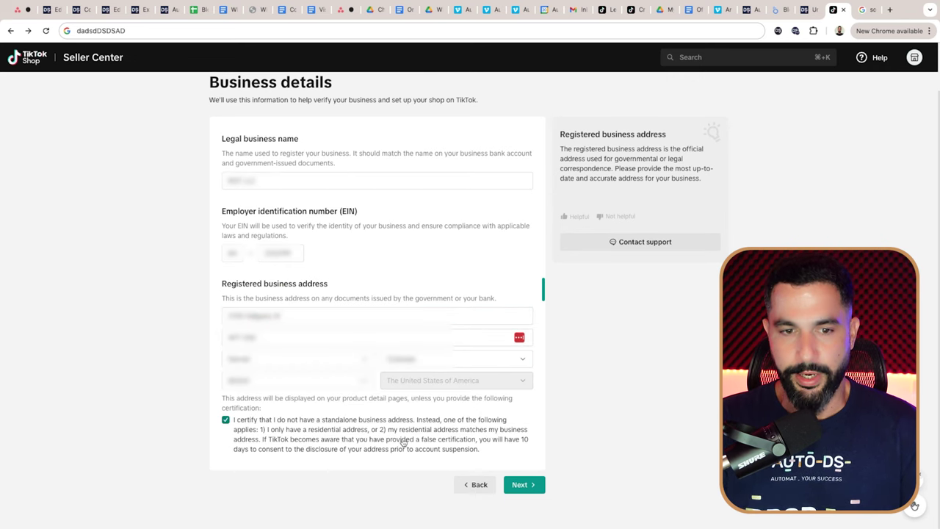
pyautogui.click(521, 485)
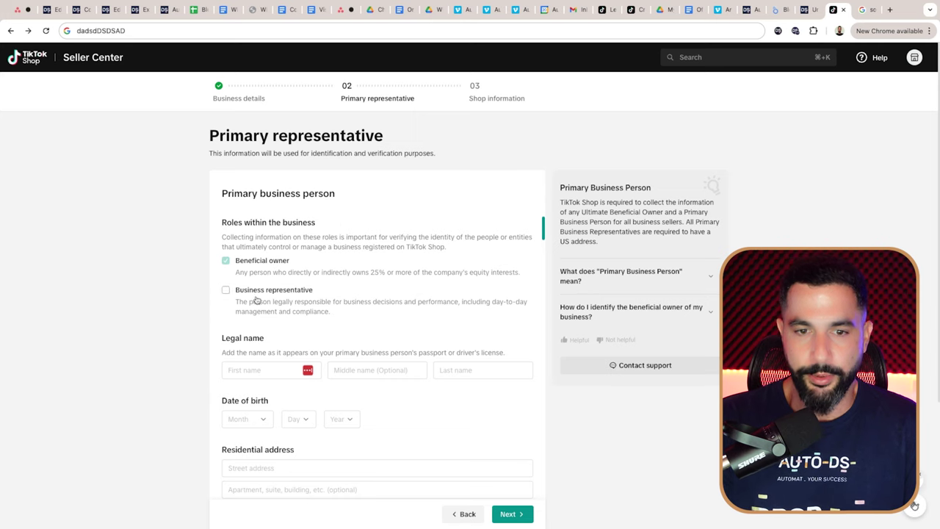
# Step: Fill in the primary representative's legal name, date of birth, residential address and last four SSN digits, and continue to shop information
pyautogui.scroll(-2, 186, 310)
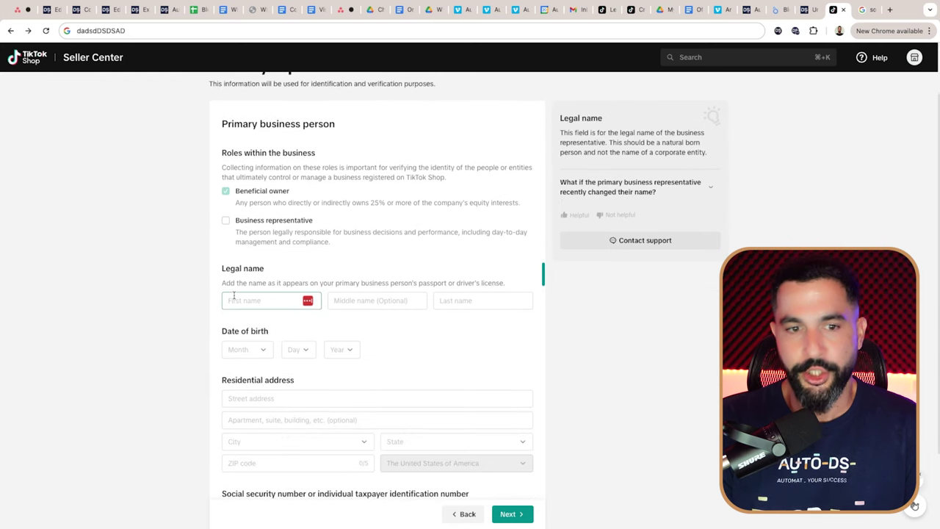
pyautogui.write('Sh')
pyautogui.press('Tab')
pyautogui.press('Tab')
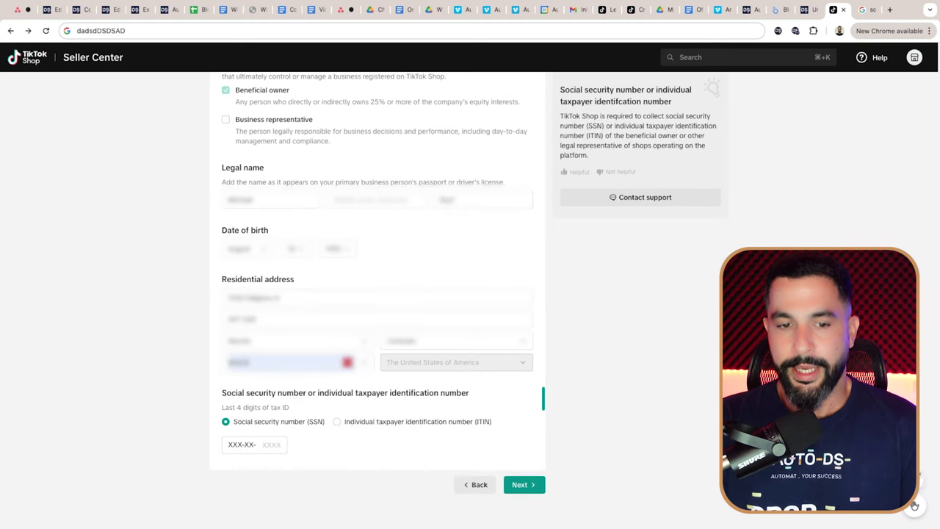
pyautogui.click(256, 446)
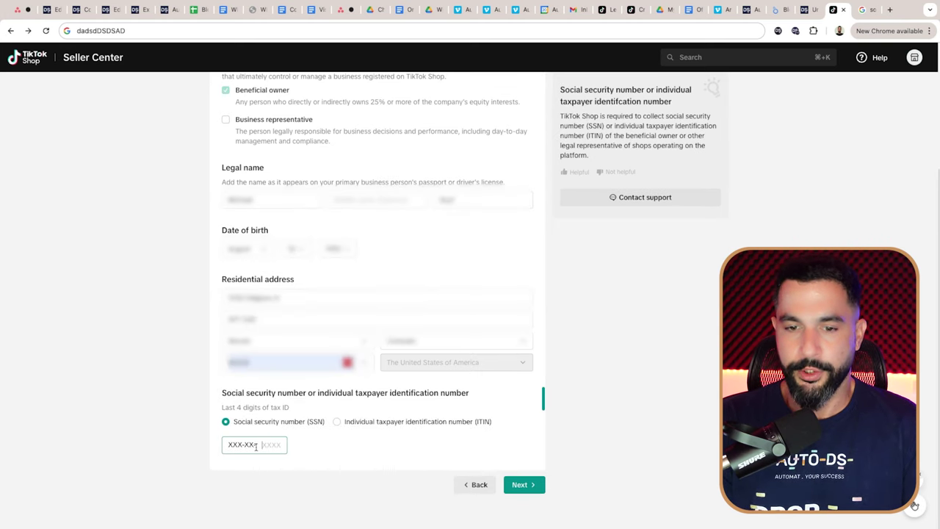
pyautogui.click(544, 485)
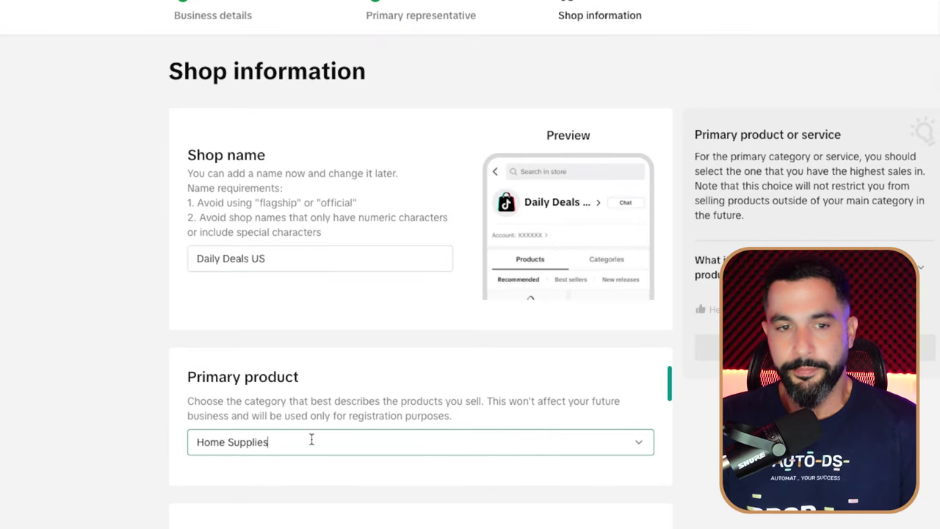
# Step: Change the shop's primary product category to Pet Supplies
pyautogui.scroll(-5, 310, 438)
pyautogui.click(308, 311)
pyautogui.scroll(-2, 514, 303)
pyautogui.scroll(3, 512, 301)
pyautogui.scroll(1, 497, 296)
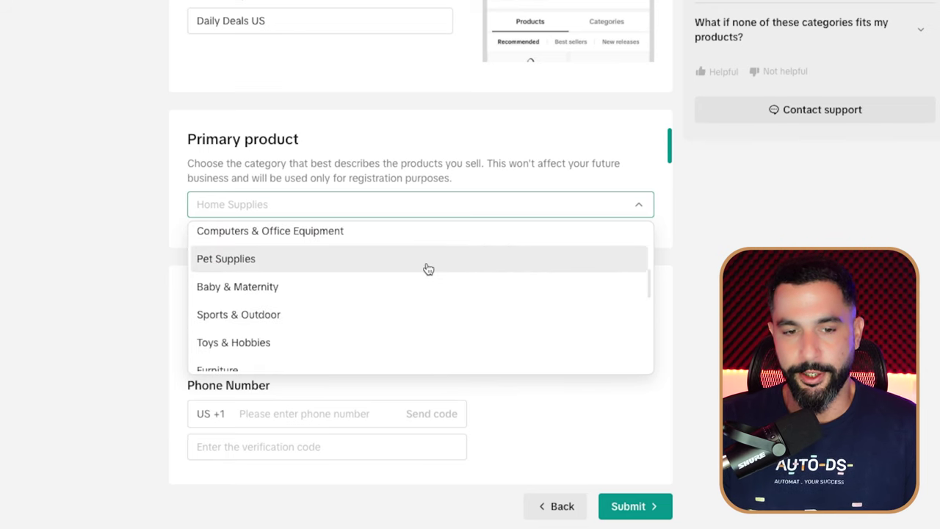
pyautogui.click(426, 266)
# Step: Enter the phone number and its verification code for secure signup, and submit the seller registration
pyautogui.scroll(-1, 426, 266)
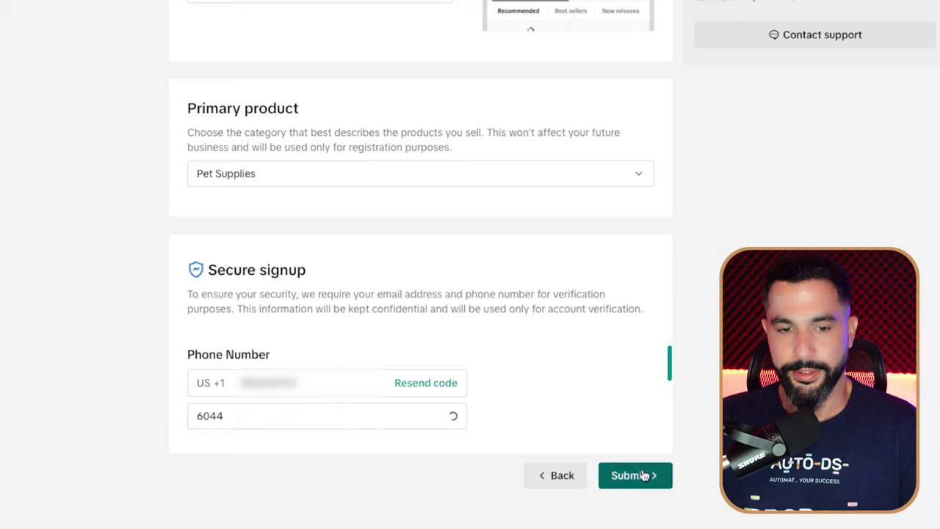
pyautogui.click(644, 476)
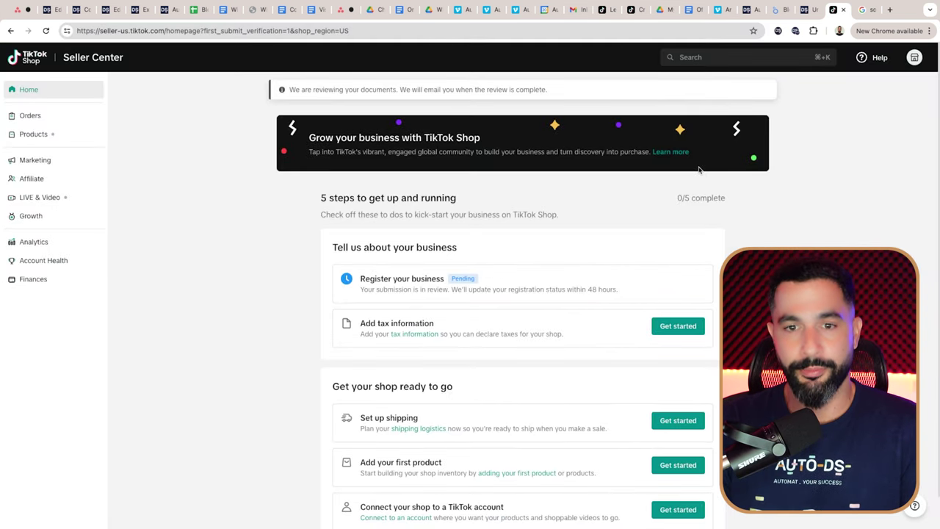
# Step: Start the Add tax information task and go through the form's name, email and address details
pyautogui.scroll(-1, 622, 242)
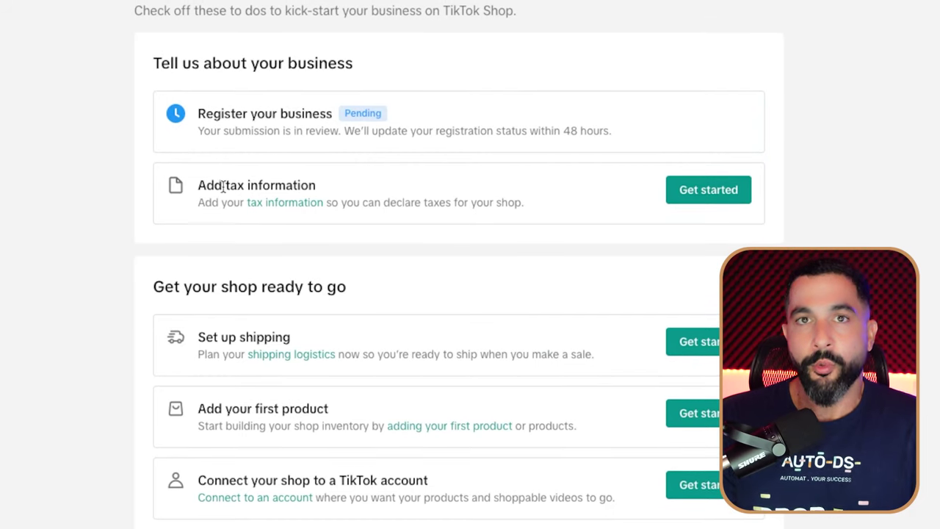
pyautogui.click(691, 199)
pyautogui.scroll(-3, 335, 228)
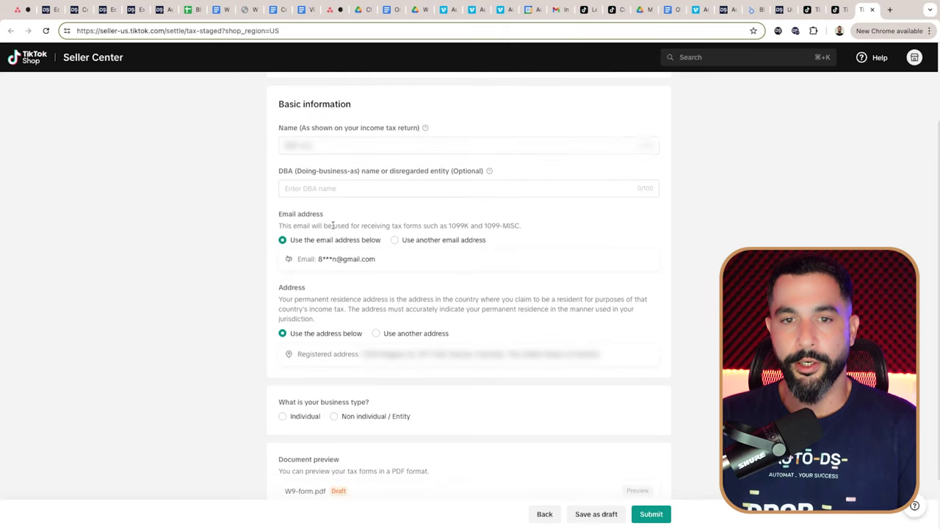
pyautogui.scroll(-2, 333, 226)
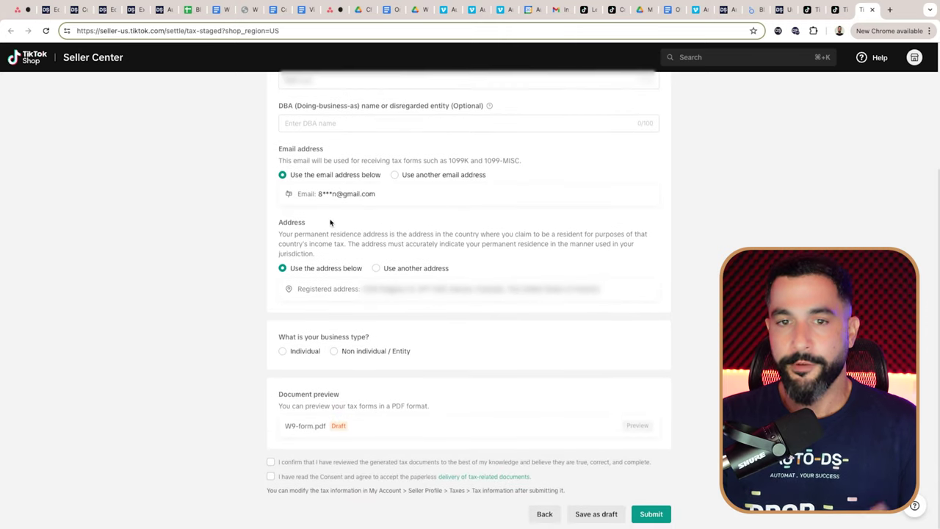
# Step: Choose the Individual business type, classify it as Individual / Sole proprietor / Single-member LLC, and enter the taxpayer identification number
pyautogui.click(282, 351)
pyautogui.scroll(-2, 378, 361)
pyautogui.click(437, 360)
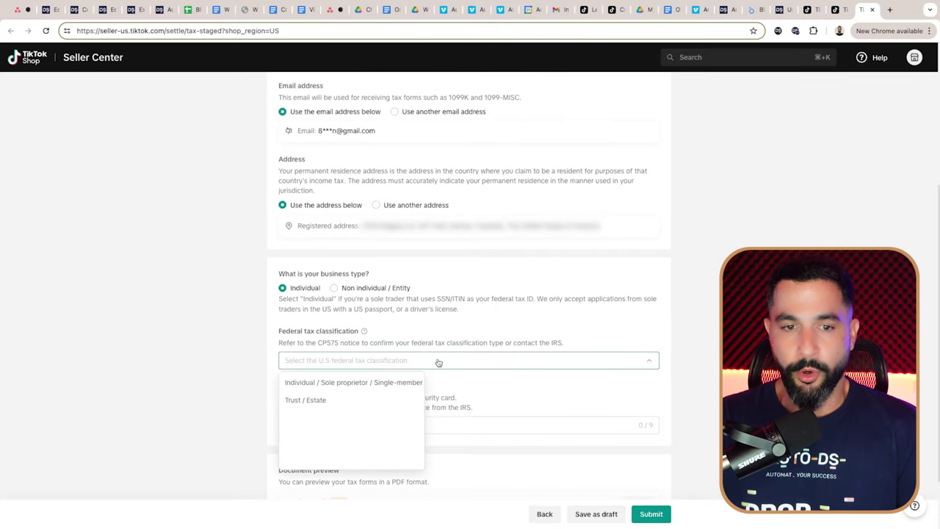
pyautogui.click(331, 382)
pyautogui.scroll(-2, 283, 360)
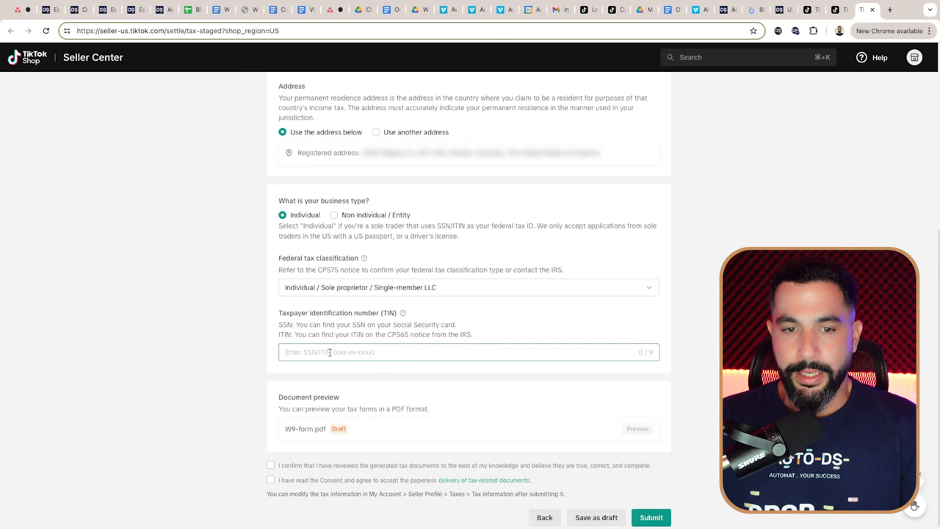
pyautogui.click(196, 362)
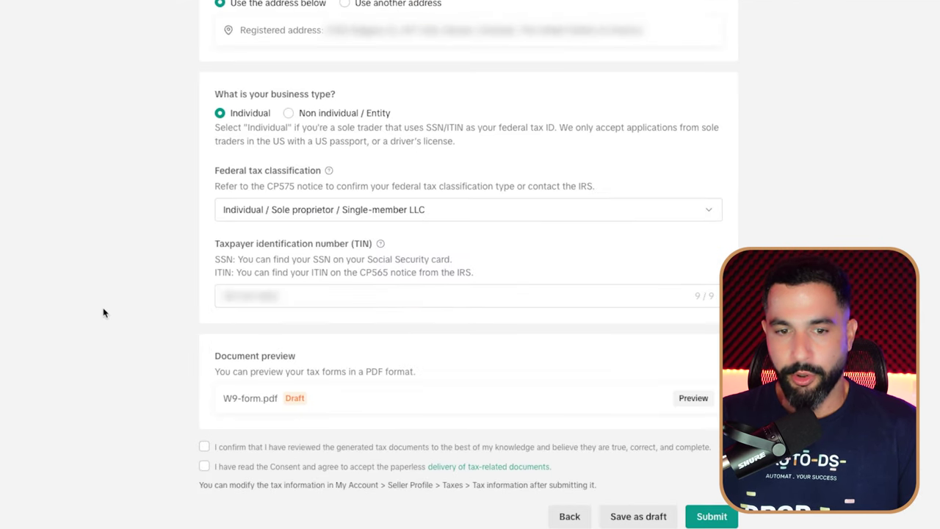
# Step: Accept both tax document confirmations and submit the tax form with the taxpayer's name as signature
pyautogui.click(205, 447)
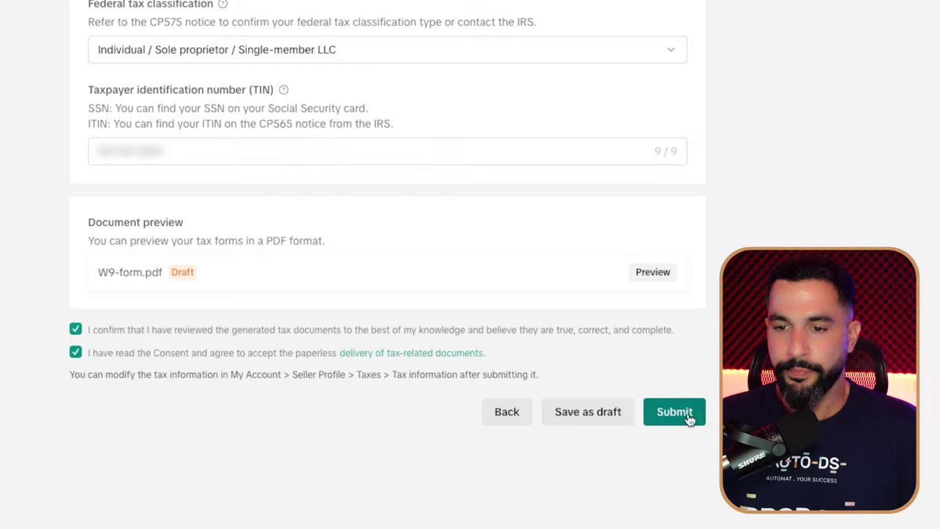
pyautogui.click(674, 411)
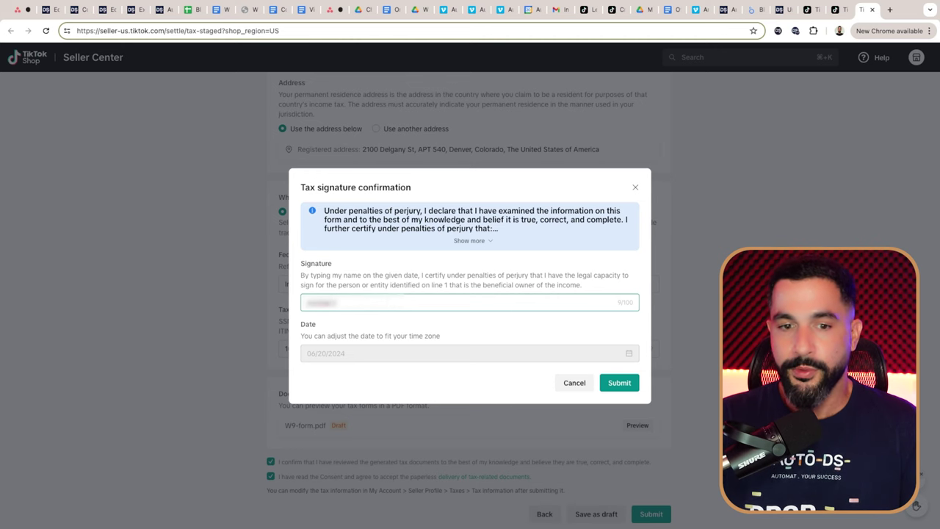
pyautogui.click(609, 383)
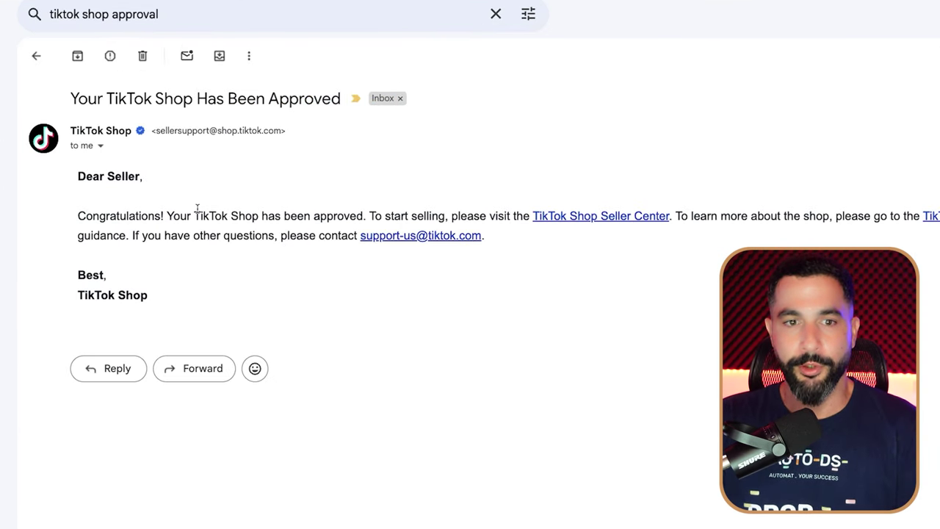
# Step: Read the TikTok Shop approval email and check the business registration and tax items in the onboarding checklist
pyautogui.moveTo(330, 211); pyautogui.dragTo(428, 214)
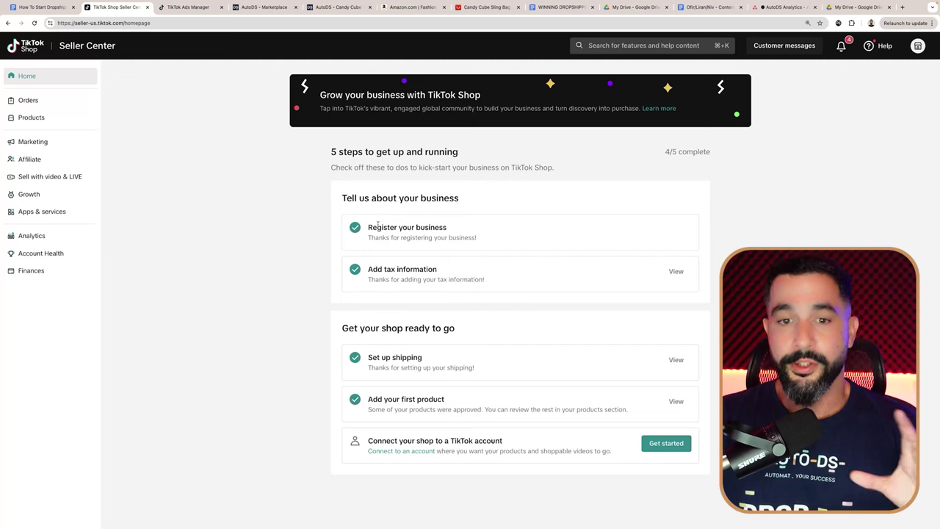
pyautogui.moveTo(383, 227); pyautogui.dragTo(440, 273)
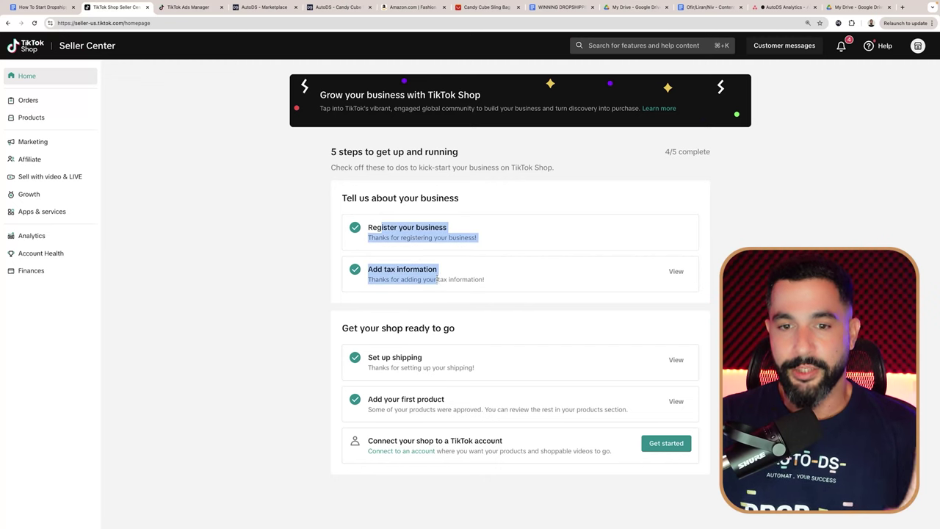
pyautogui.click(440, 273)
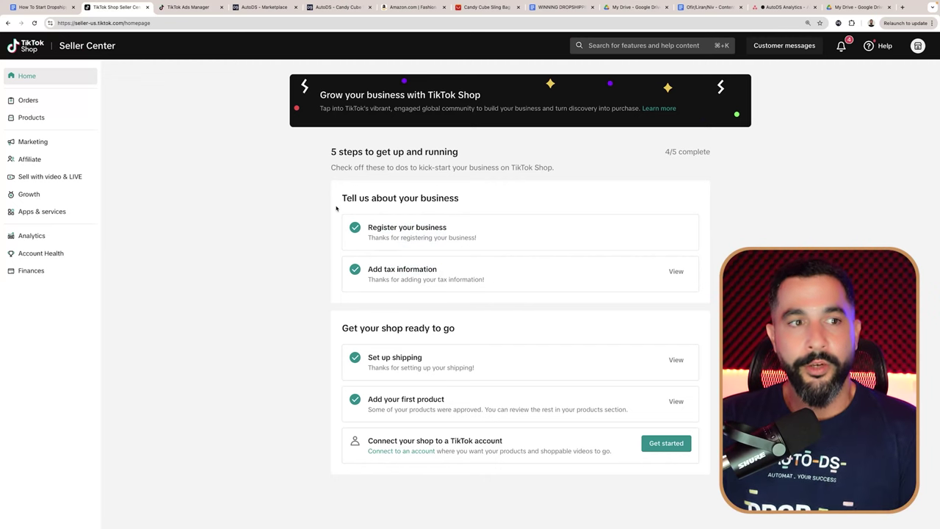
# Step: Switch to the Google Docs setup guide and look through its account setup, shipping and TikTok Shop tabs sections
pyautogui.hotkey('ctrl', 'shift', 'Tab')
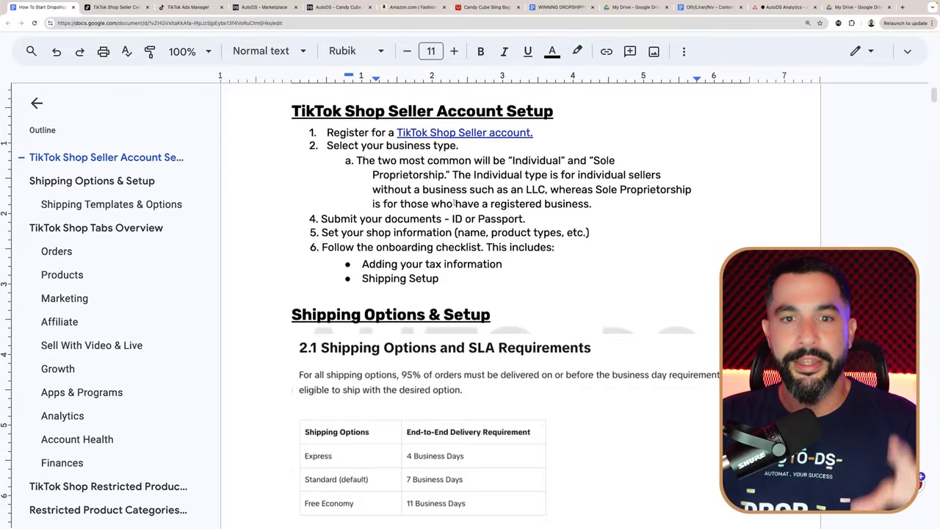
pyautogui.scroll(-7, 456, 207)
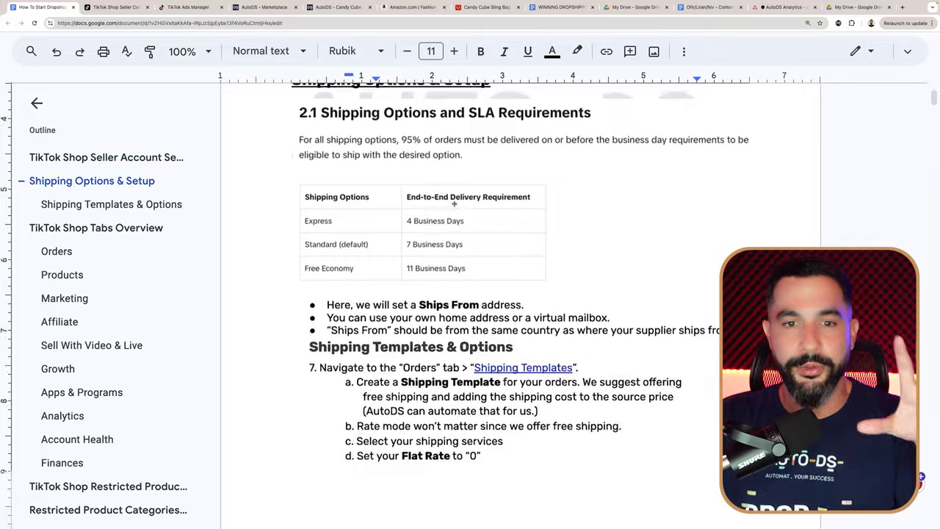
pyautogui.scroll(-15, 456, 207)
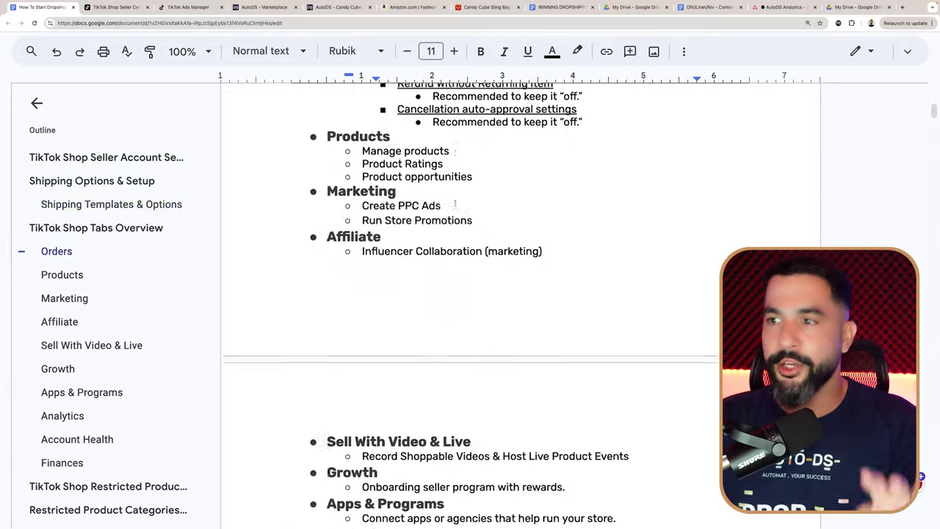
pyautogui.scroll(-6, 454, 204)
pyautogui.scroll(2, 455, 203)
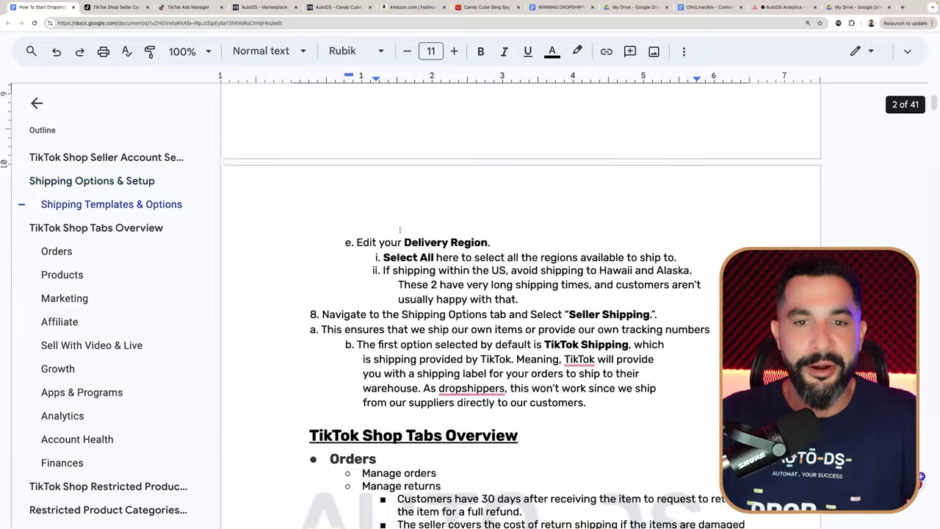
pyautogui.scroll(-5, 400, 228)
pyautogui.scroll(-5, 400, 229)
pyautogui.scroll(20, 397, 228)
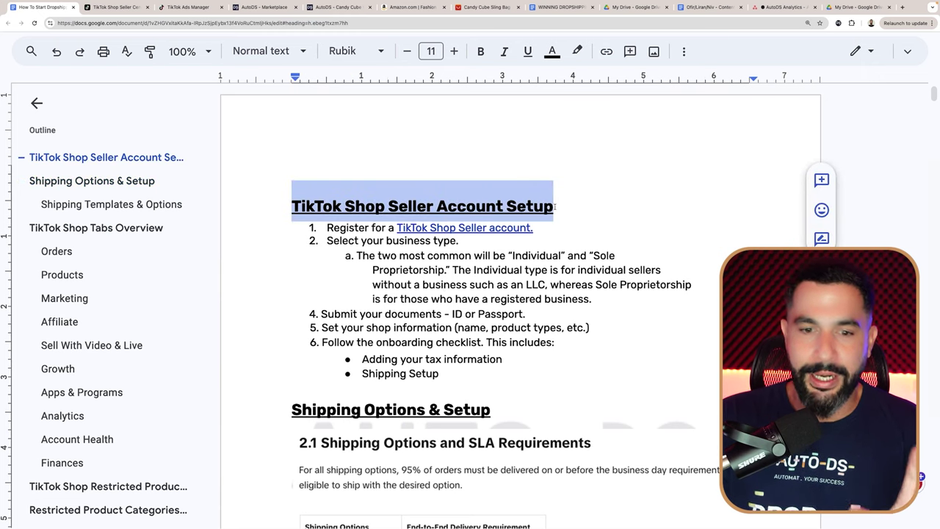
# Step: Examine the guide's Shipping Options & Setup section, including the delivery requirements table and the shipping template instructions
pyautogui.scroll(-3, 297, 179)
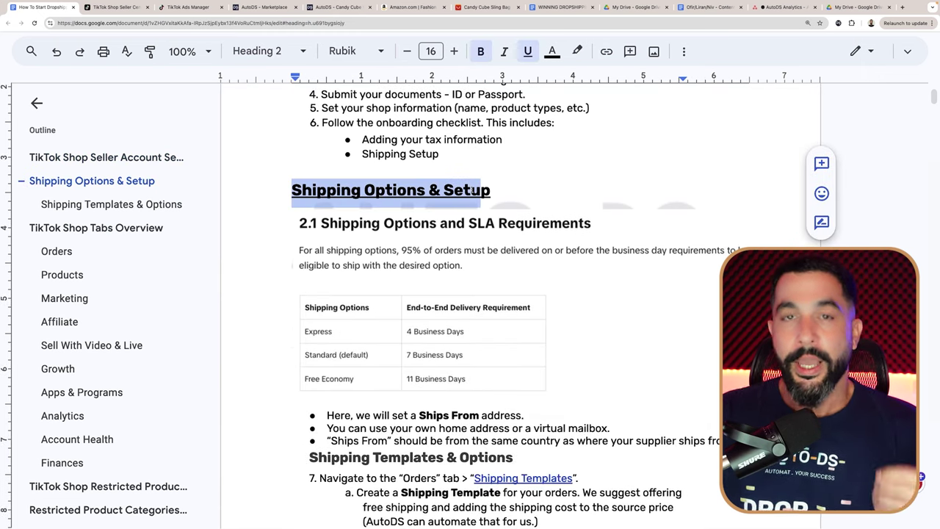
pyautogui.click(451, 220)
pyautogui.moveTo(491, 190); pyautogui.dragTo(509, 189)
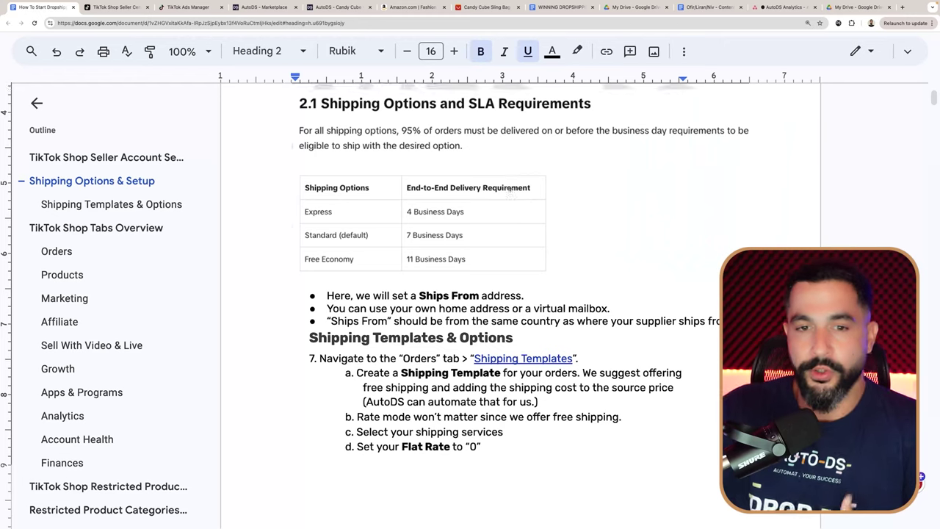
pyautogui.scroll(-1, 510, 189)
pyautogui.scroll(-4, 509, 188)
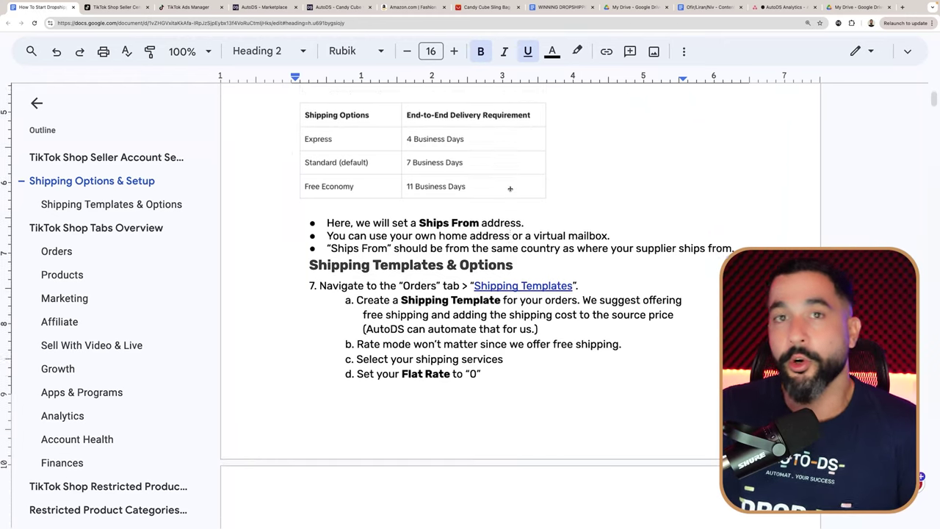
pyautogui.scroll(3, 498, 189)
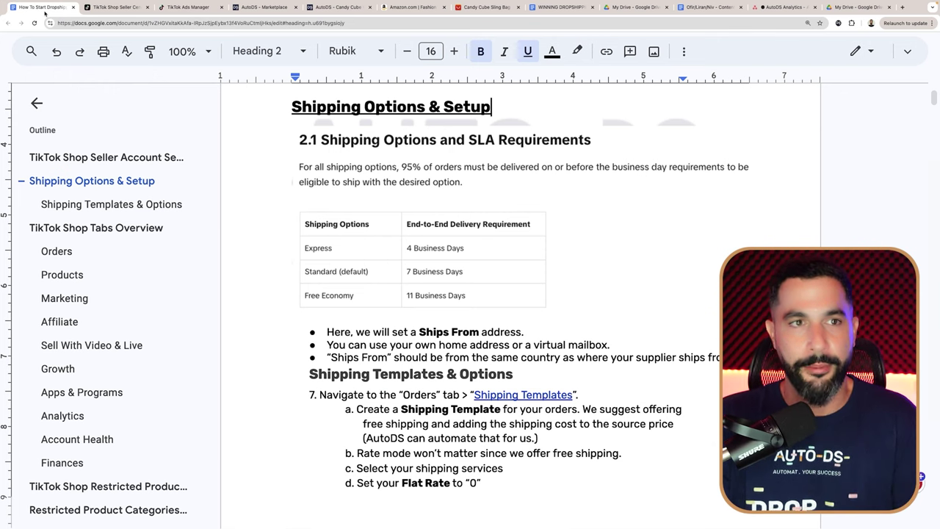
pyautogui.scroll(-1, 349, 209)
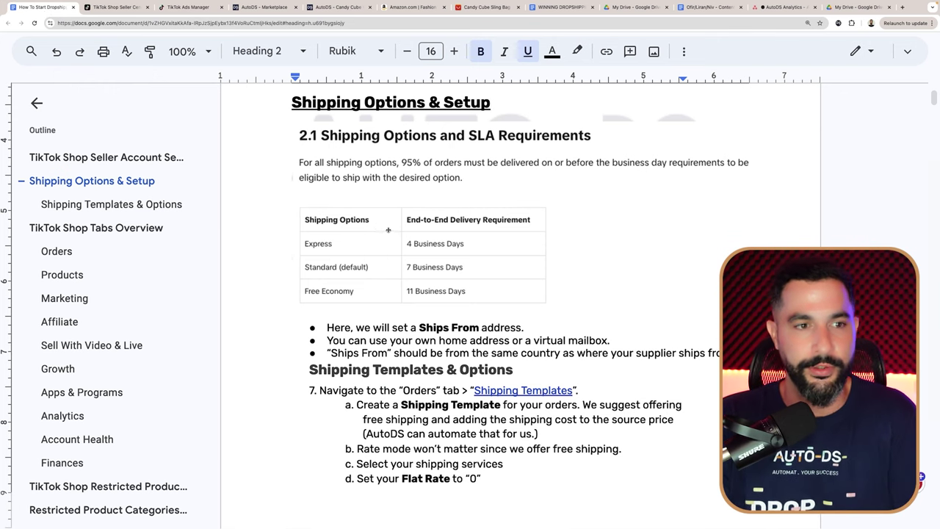
pyautogui.click(428, 244)
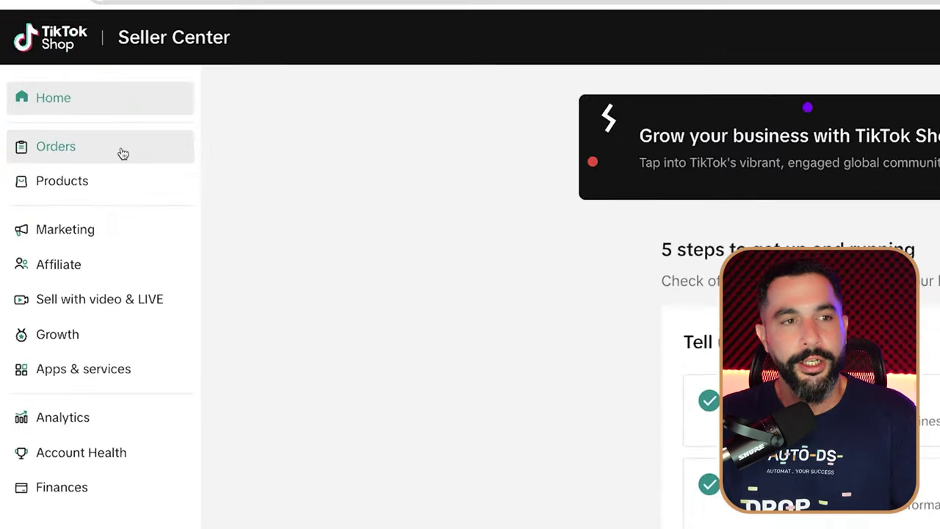
# Step: Switch to TikTok Shop Seller Center, open the Shipping Options page under Orders, and compare TikTok shipping with Seller shipping
pyautogui.click(70, 104)
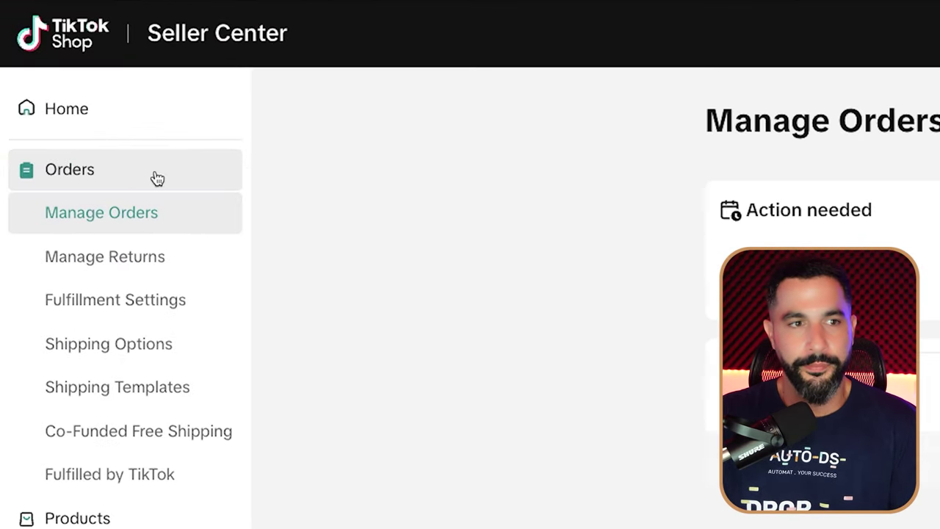
pyautogui.click(134, 342)
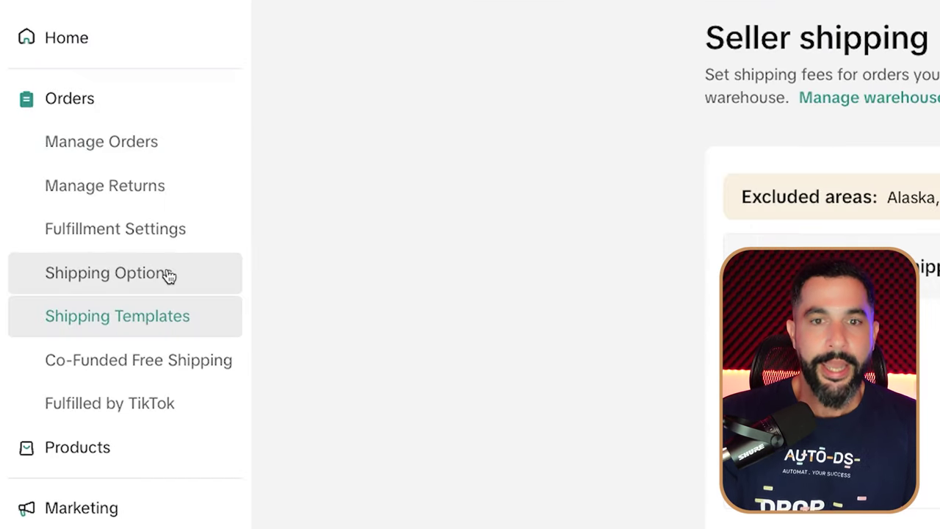
pyautogui.click(168, 274)
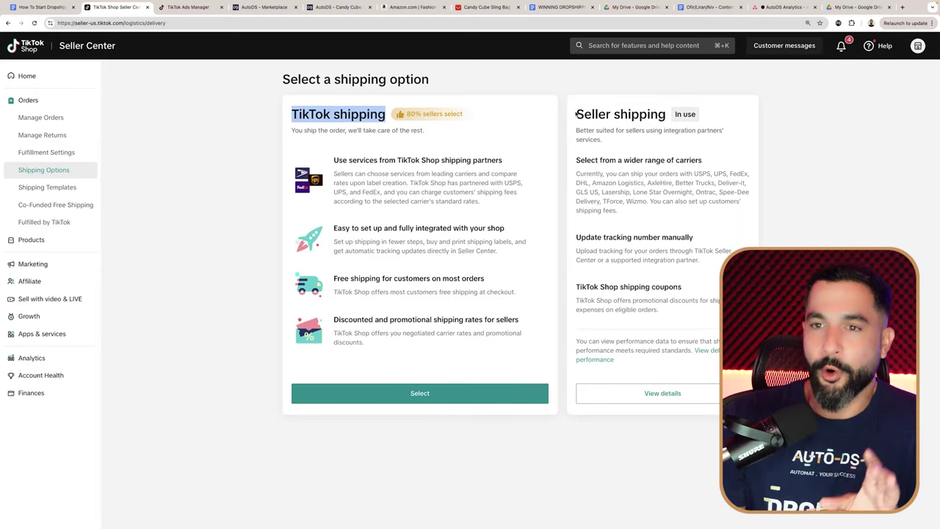
pyautogui.moveTo(576, 114); pyautogui.dragTo(596, 114)
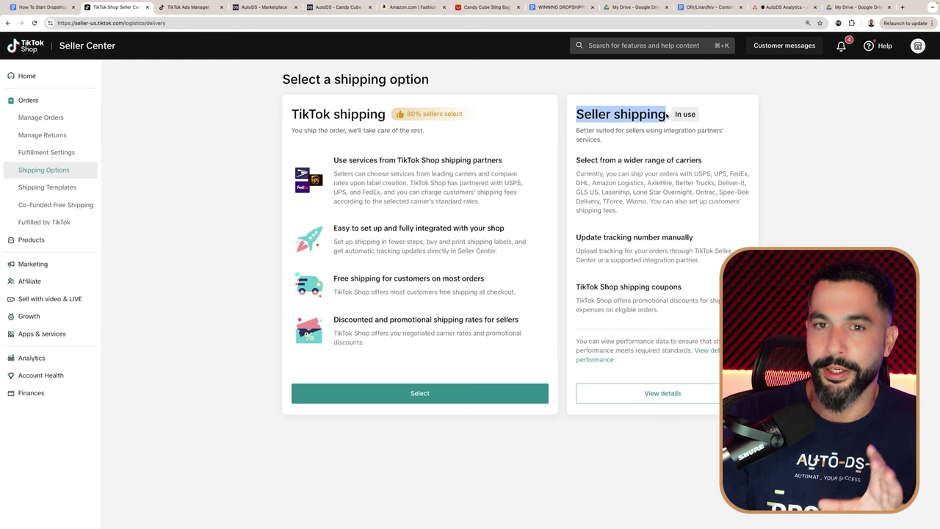
pyautogui.moveTo(293, 108); pyautogui.dragTo(371, 114)
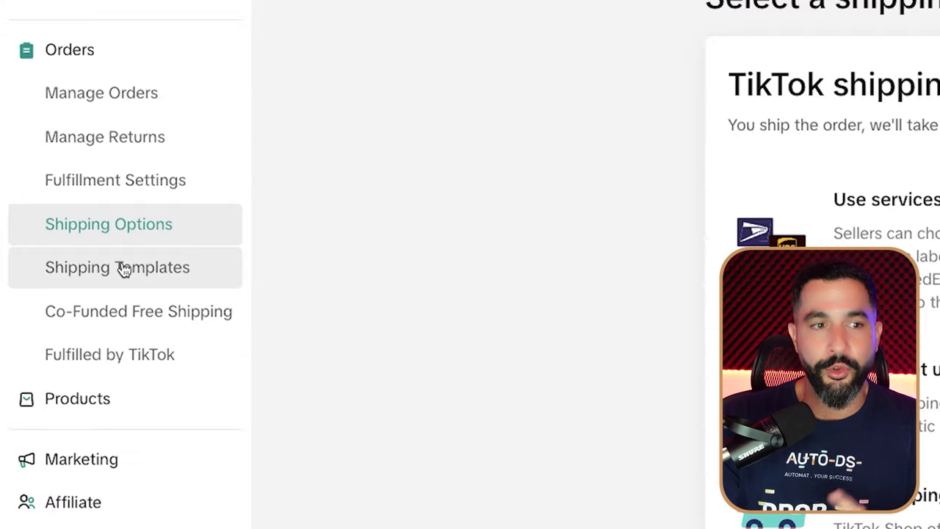
# Step: Open the Shipping Templates page and review the pickup and return warehouse settings and the seller shipping overview
pyautogui.click(50, 188)
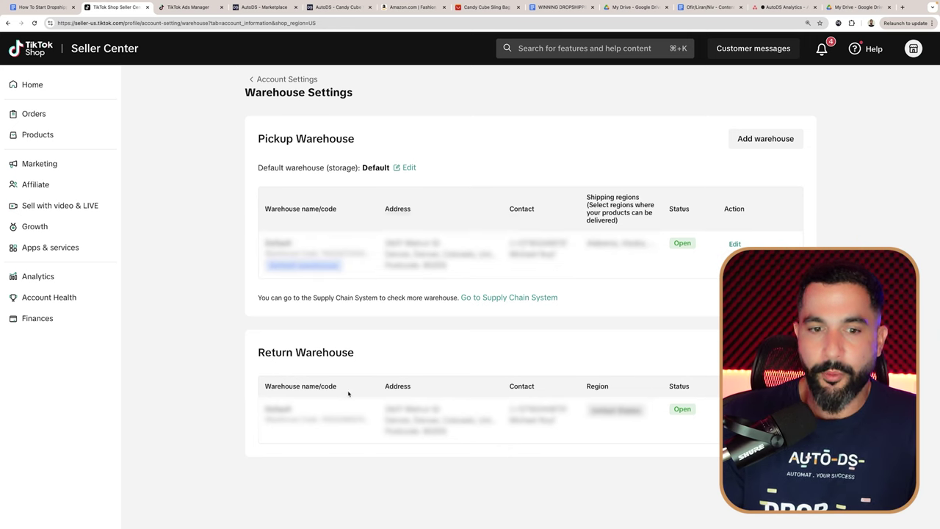
pyautogui.moveTo(363, 141); pyautogui.dragTo(258, 140)
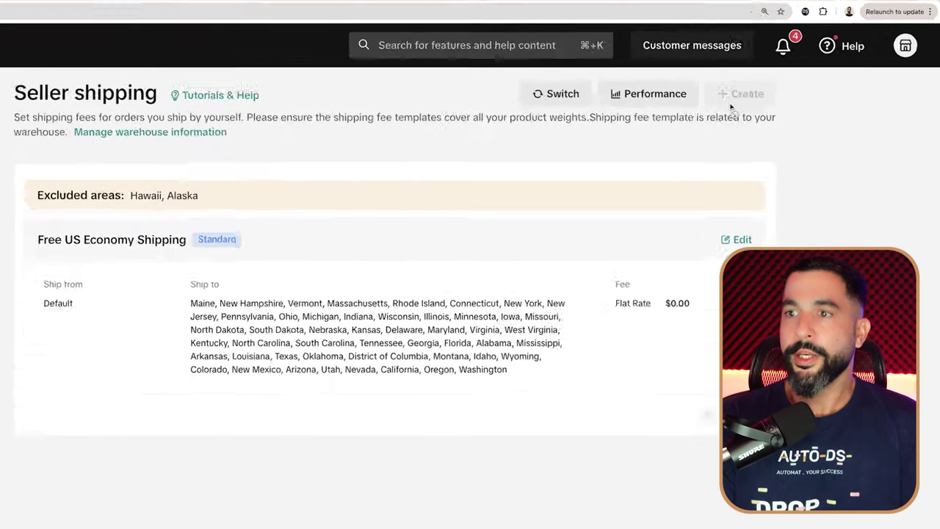
pyautogui.moveTo(788, 89)
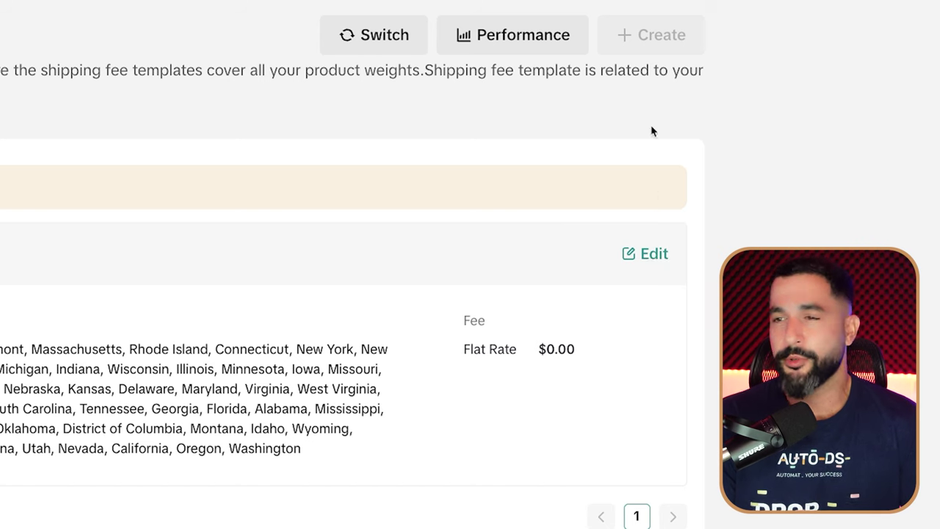
# Step: Open the Free US Economy Shipping template for editing and review its name, ship-from warehouse and rate model
pyautogui.click(640, 256)
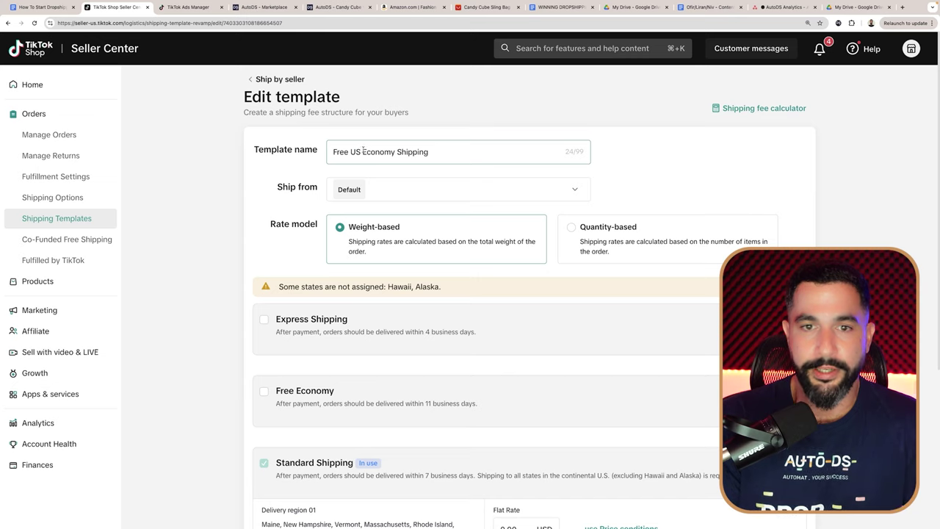
pyautogui.scroll(-2, 362, 150)
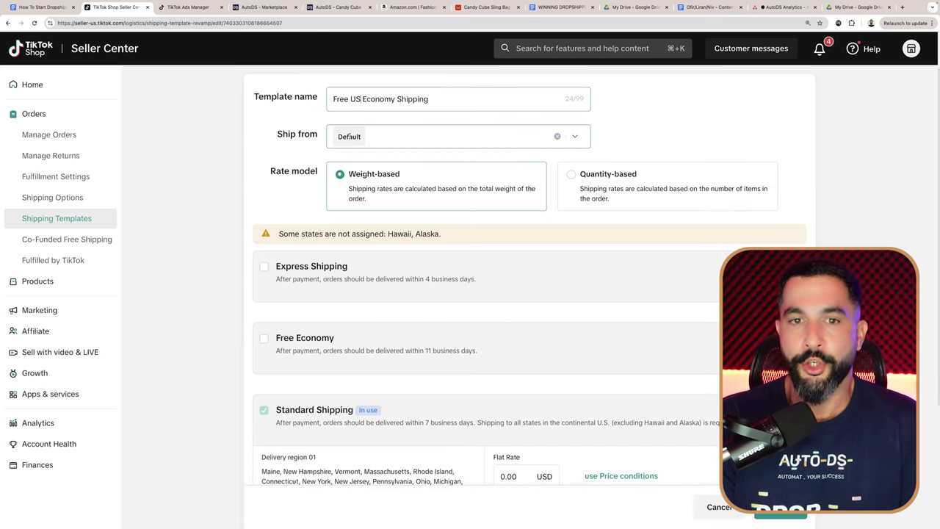
pyautogui.click(378, 135)
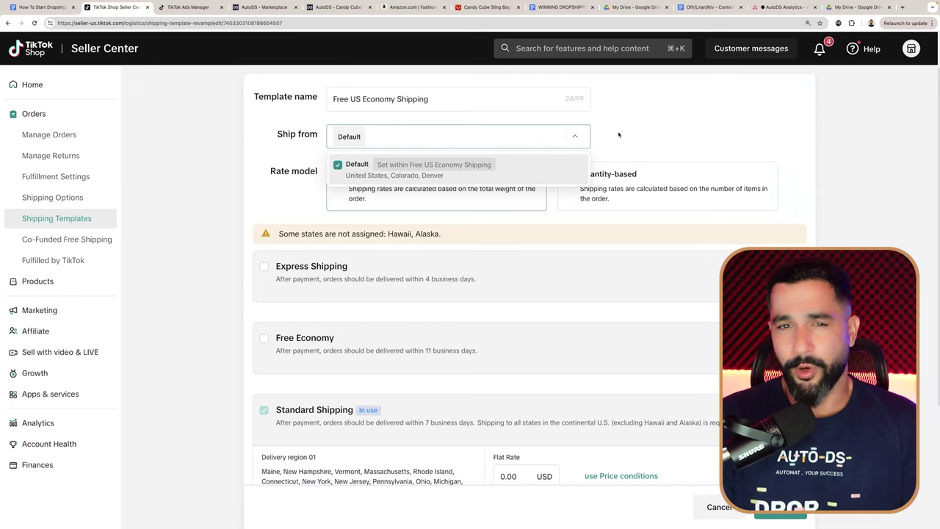
pyautogui.click(529, 132)
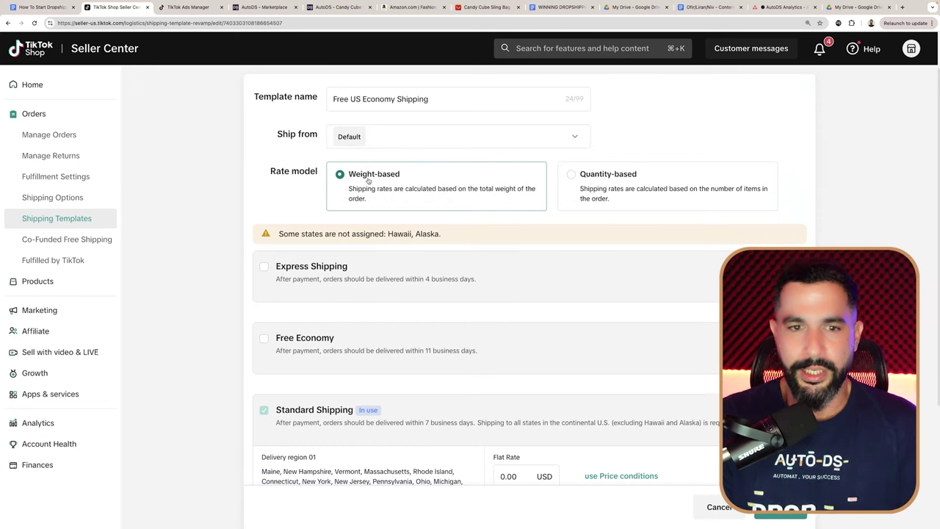
pyautogui.scroll(-3, 368, 181)
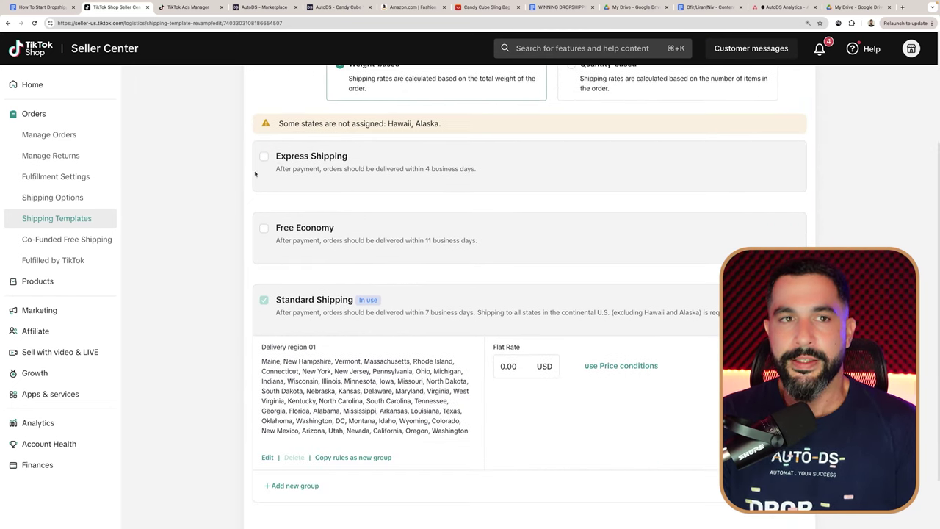
# Step: Check the guide's delivery requirements table against the template's Express, Free Economy and Standard Shipping services
pyautogui.click(42, 7)
pyautogui.click(400, 275)
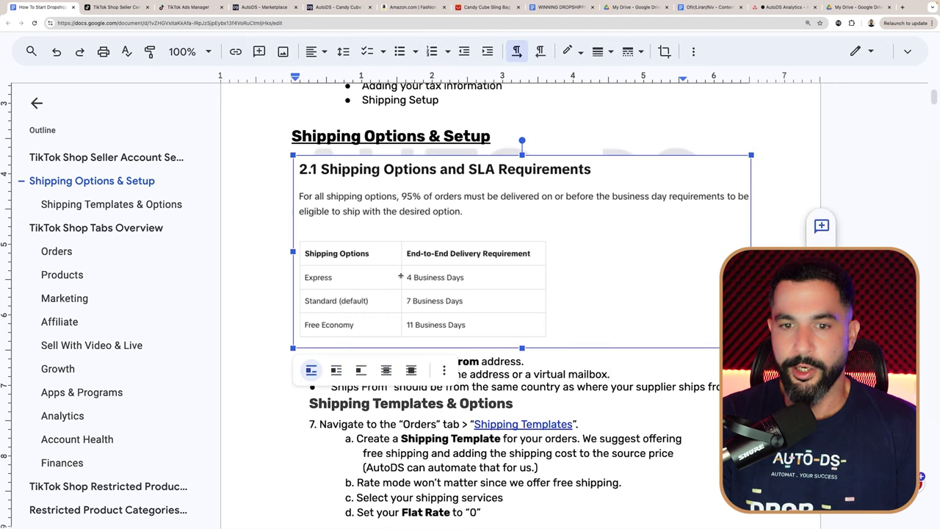
pyautogui.hotkey('ctrl', 'Tab')
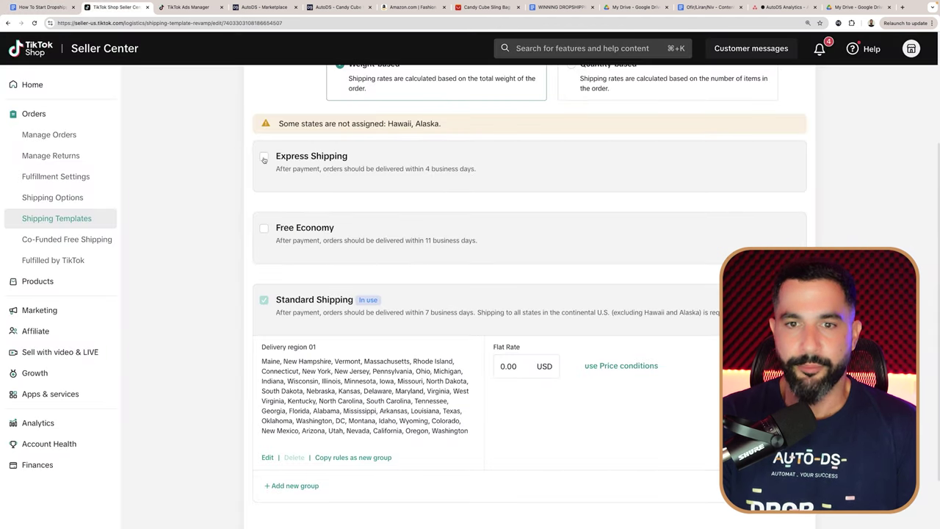
pyautogui.scroll(-2, 411, 184)
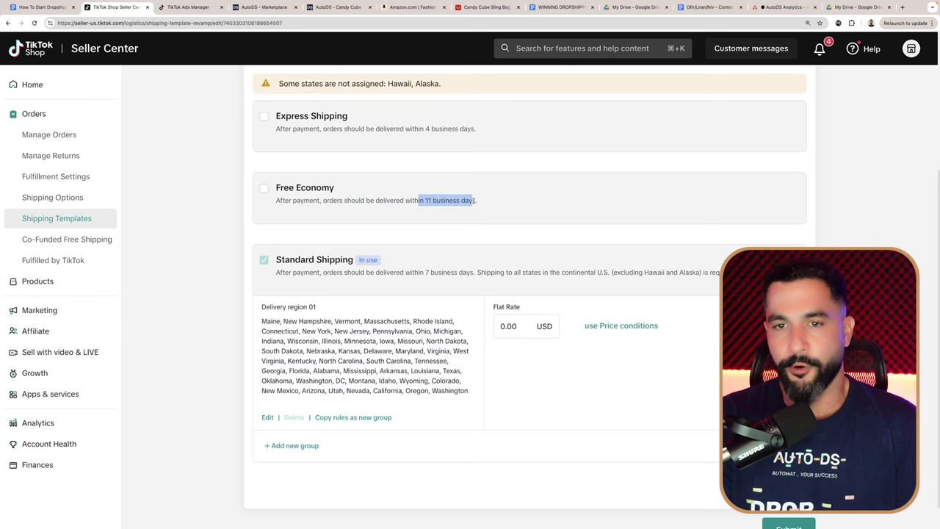
pyautogui.scroll(-2, 474, 201)
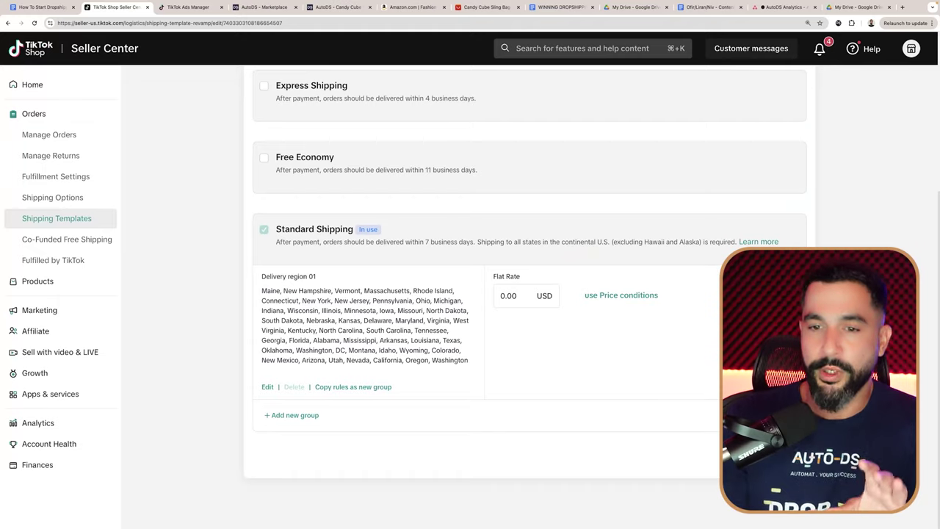
# Step: Review the Standard Shipping flat rate and ship-to states without changing them, and save the shipping template
pyautogui.click(521, 297)
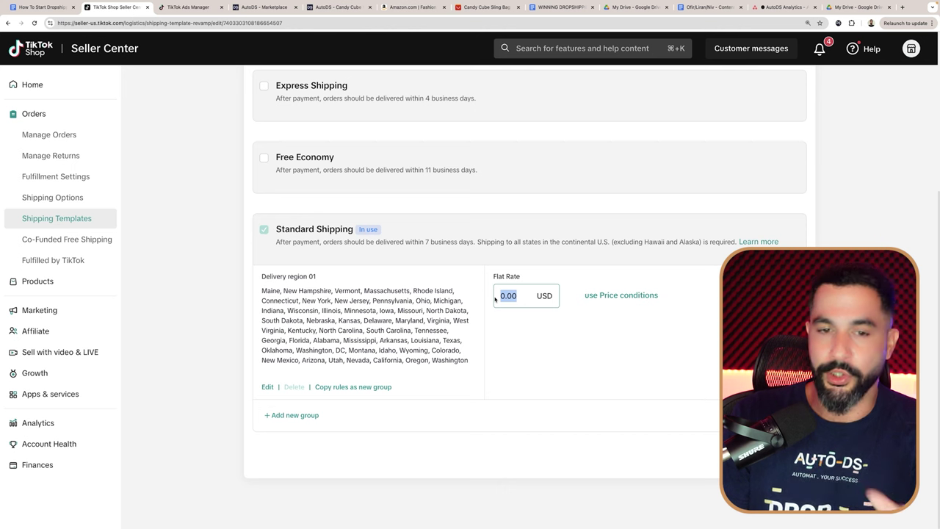
pyautogui.click(520, 296)
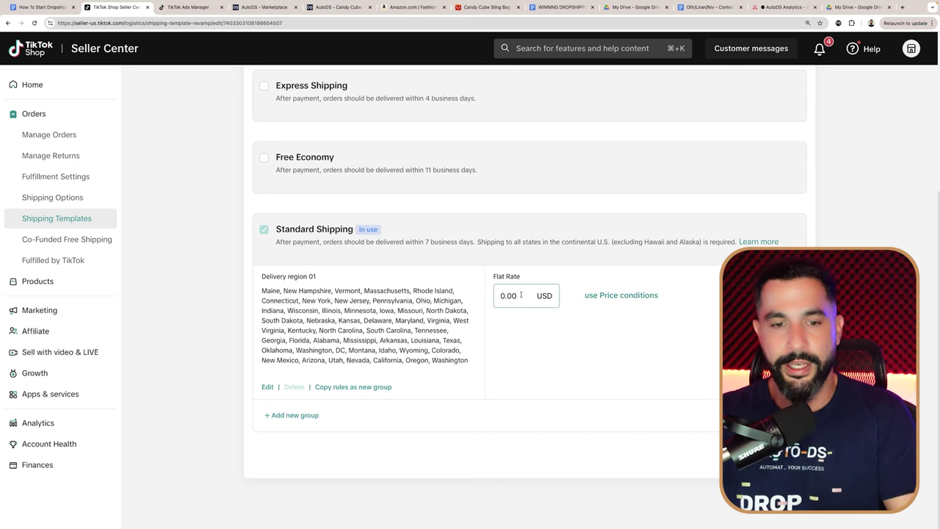
pyautogui.click(267, 387)
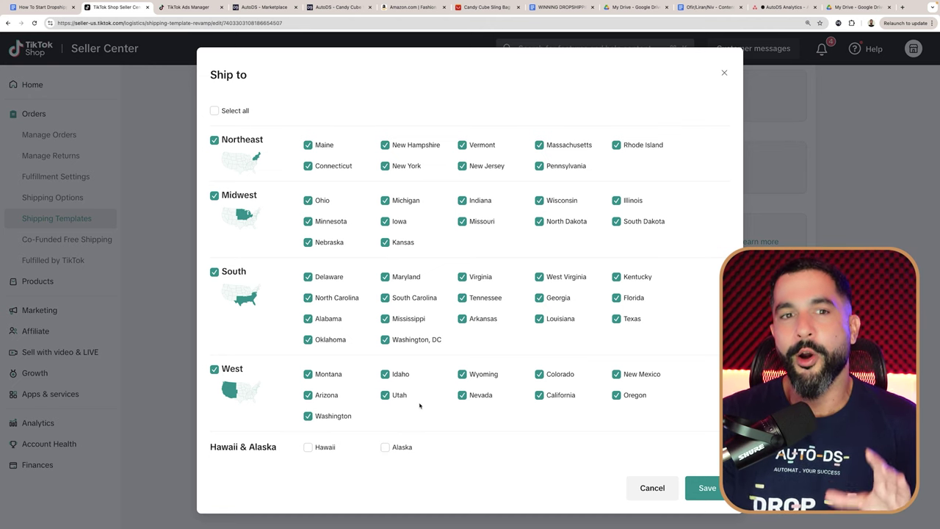
pyautogui.click(652, 488)
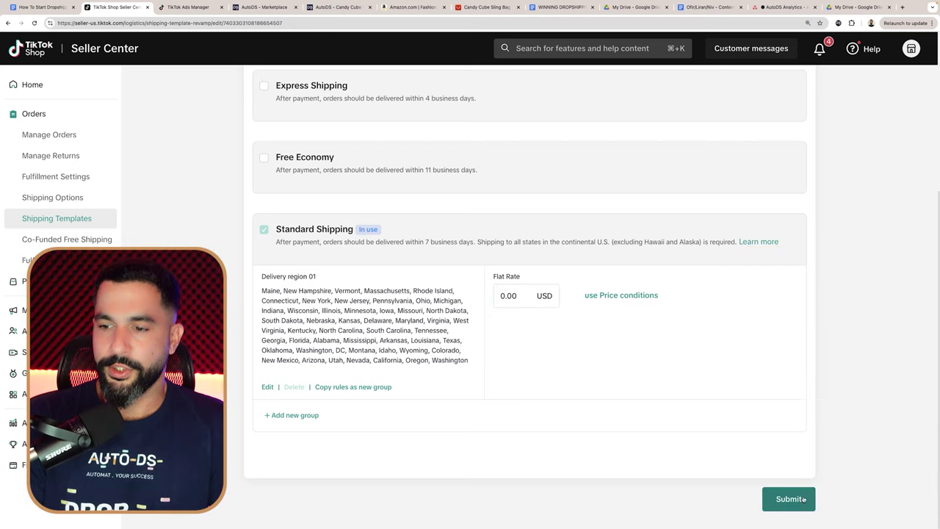
pyautogui.click(787, 498)
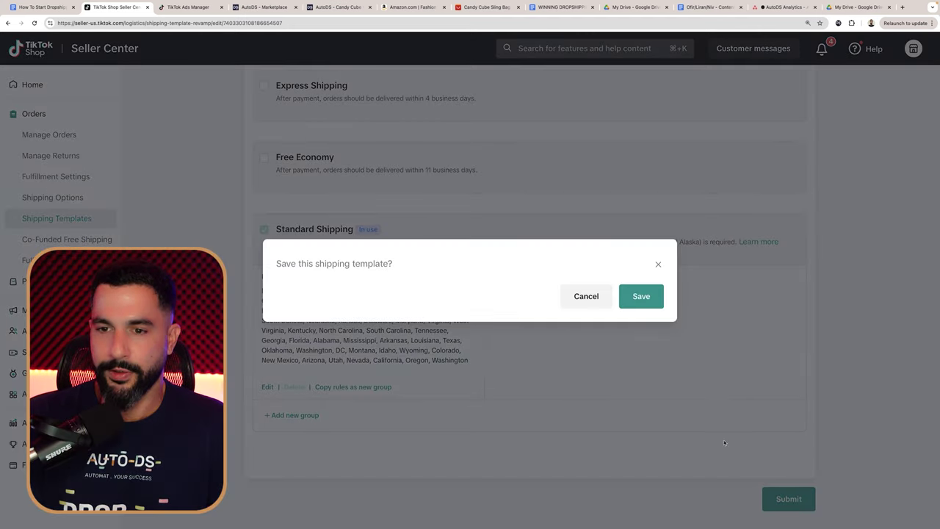
pyautogui.click(641, 296)
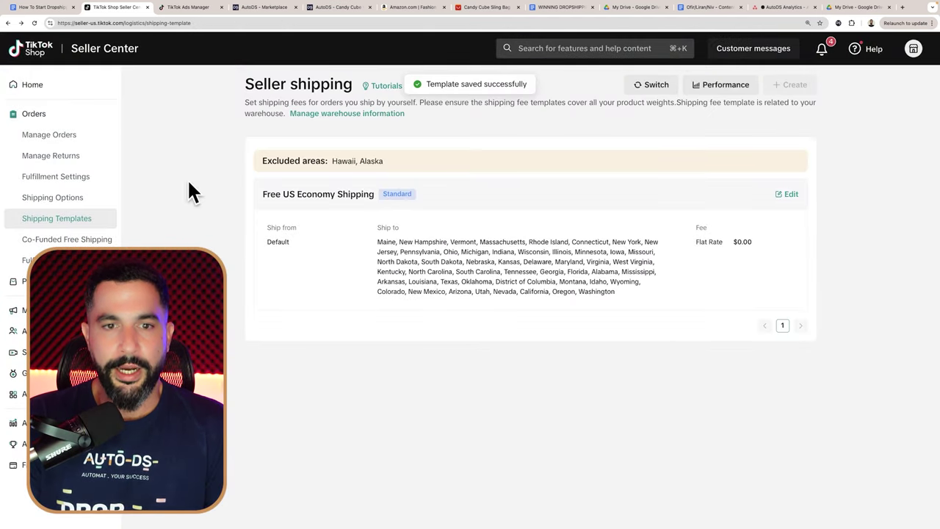
# Step: Open the Shipping Options page under Orders and compare TikTok shipping with the Seller shipping option
pyautogui.click(84, 197)
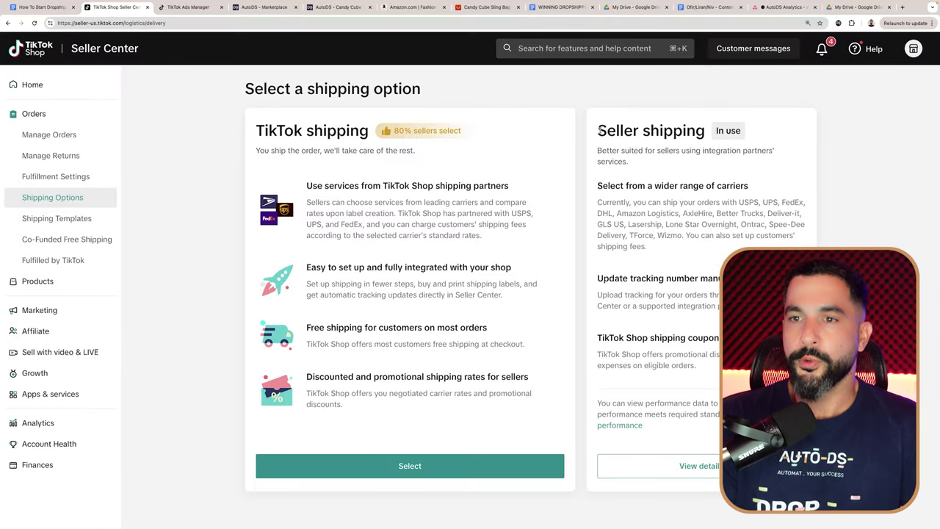
pyautogui.moveTo(338, 129); pyautogui.dragTo(270, 130)
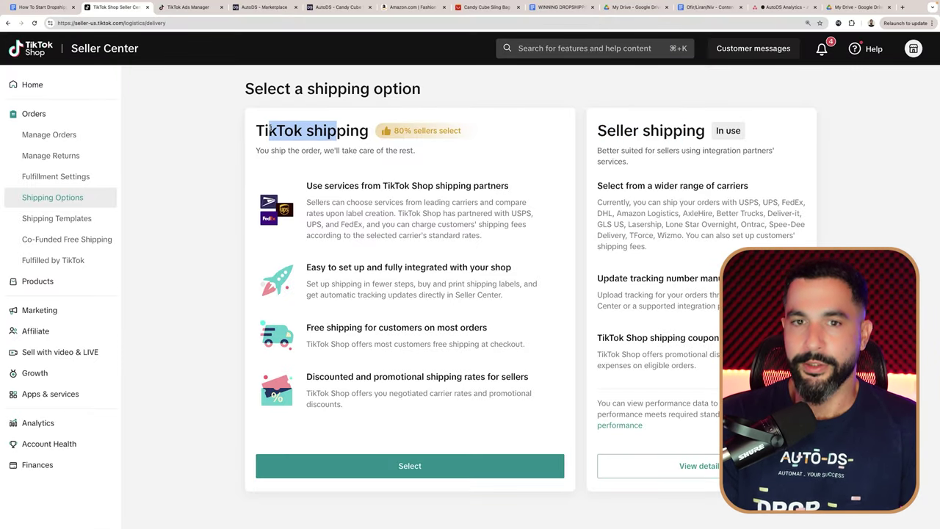
pyautogui.click(352, 130)
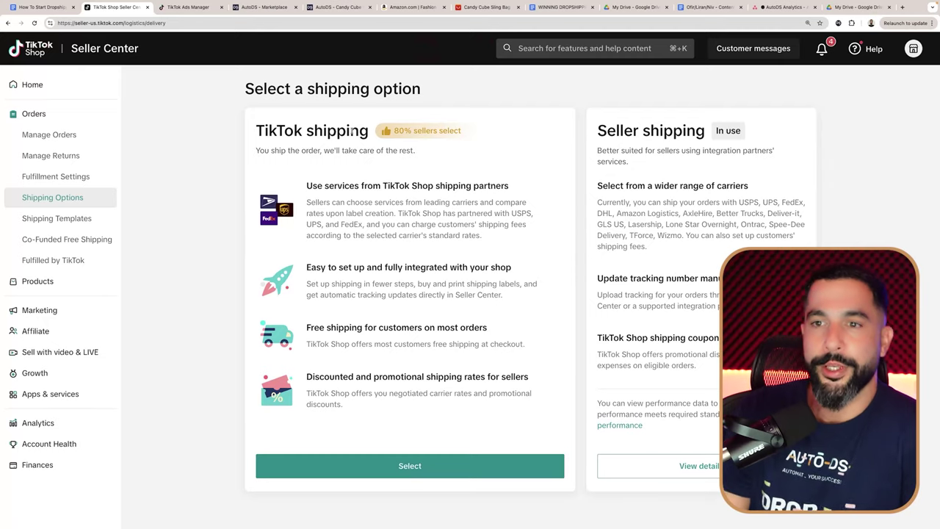
pyautogui.moveTo(601, 140); pyautogui.dragTo(697, 133)
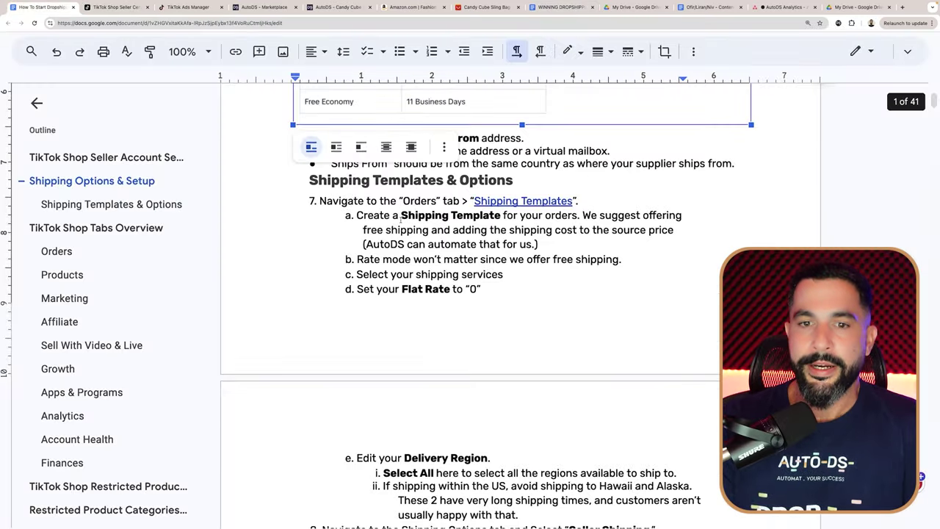
# Step: Read the Google Docs guide's delivery region and Seller Shipping instructions and its TikTok Shop Tabs Overview
pyautogui.scroll(-1, 411, 222)
pyautogui.scroll(-5, 410, 224)
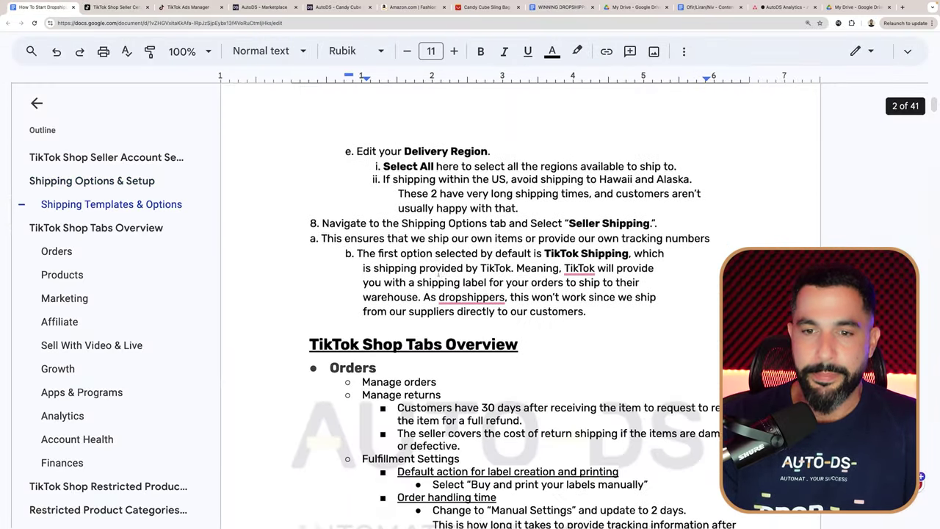
pyautogui.scroll(-2, 449, 189)
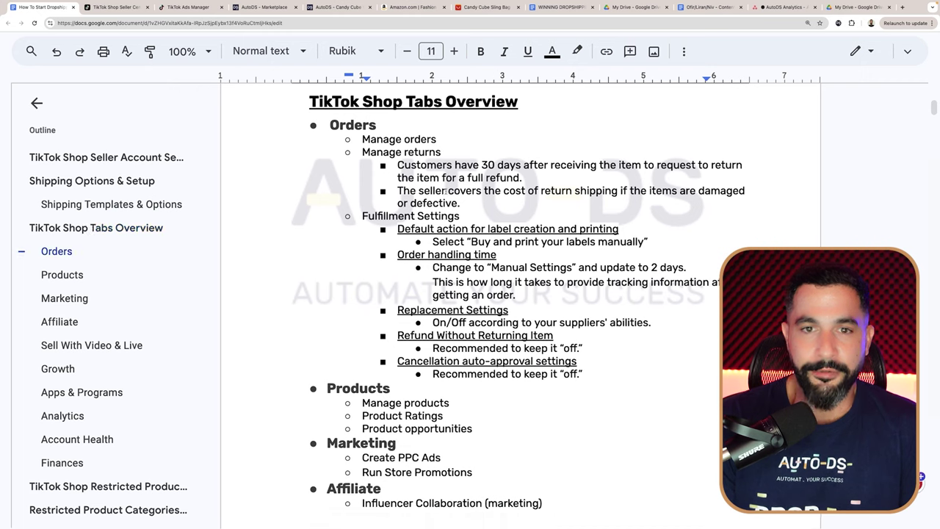
pyautogui.click(407, 101)
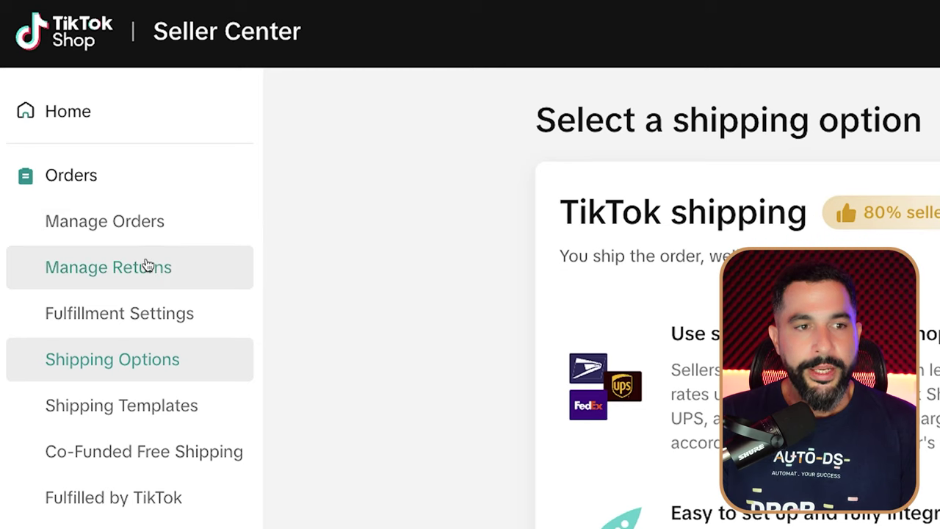
# Step: Review the Manage Returns and Fulfillment Settings pages under Orders in TikTok Shop Seller Center
pyautogui.click(183, 268)
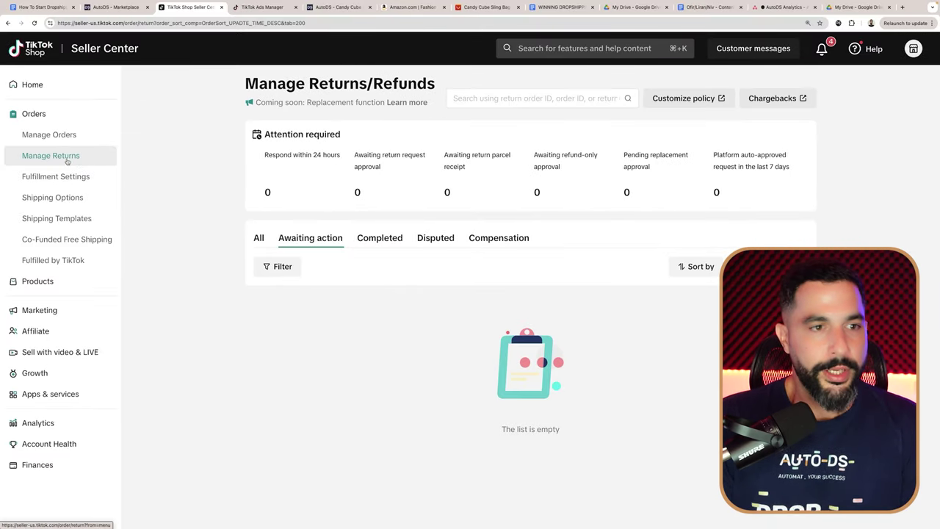
pyautogui.click(81, 177)
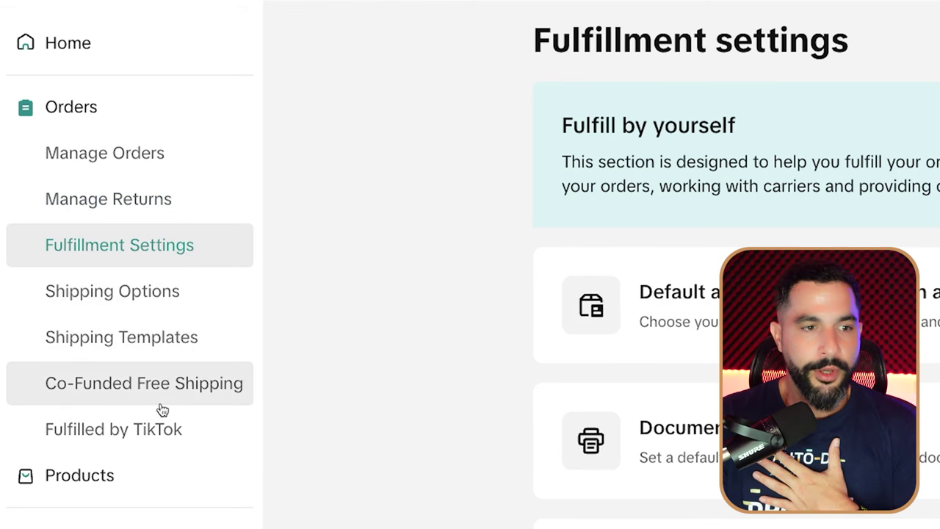
pyautogui.scroll(-3, 137, 426)
# Step: Open the Manage Products page and examine the Portable Pet Cat/Dog Water Bottle listing
pyautogui.click(137, 256)
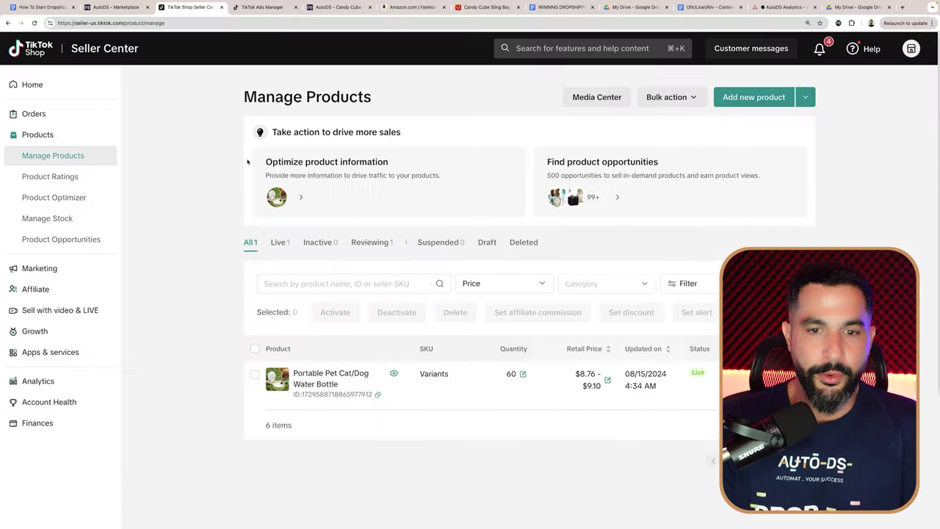
pyautogui.scroll(-2, 435, 274)
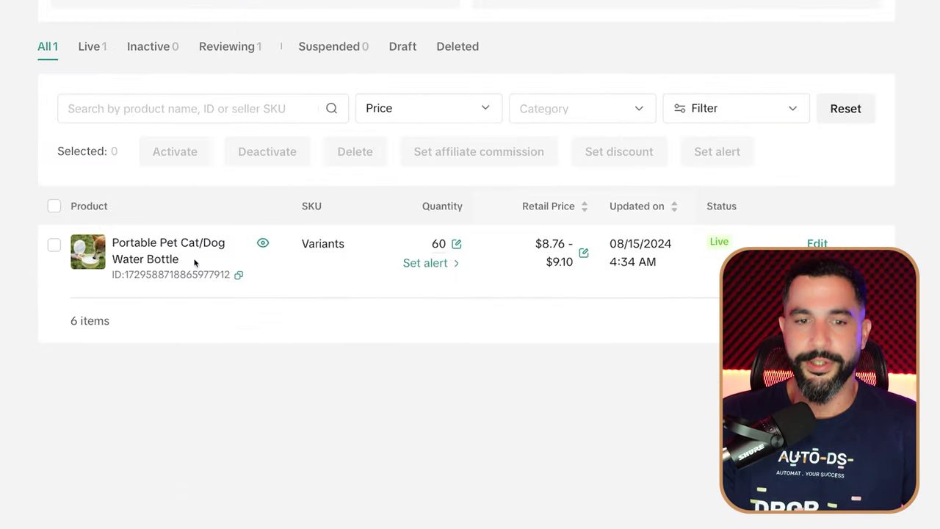
pyautogui.moveTo(350, 299); pyautogui.dragTo(299, 291)
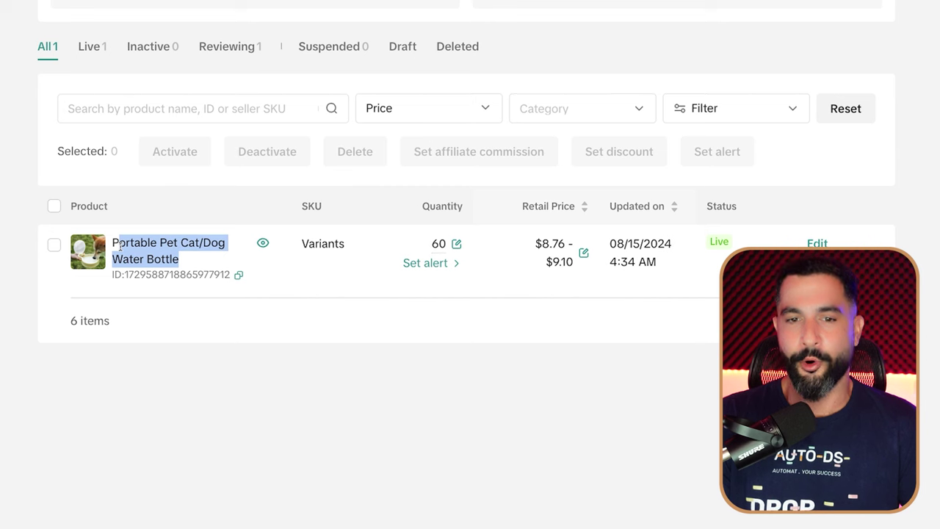
pyautogui.click(142, 248)
pyautogui.moveTo(113, 242); pyautogui.dragTo(181, 255)
pyautogui.click(97, 192)
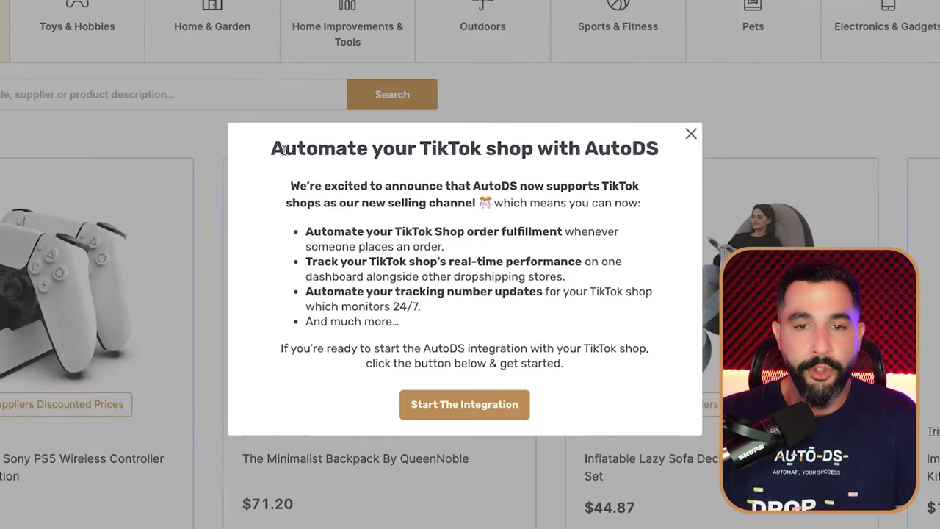
# Step: Read the TikTok Shop integration announcement in the AutoDS Marketplace, dismiss it and switch to the Google Docs guide
pyautogui.moveTo(271, 149); pyautogui.dragTo(649, 150)
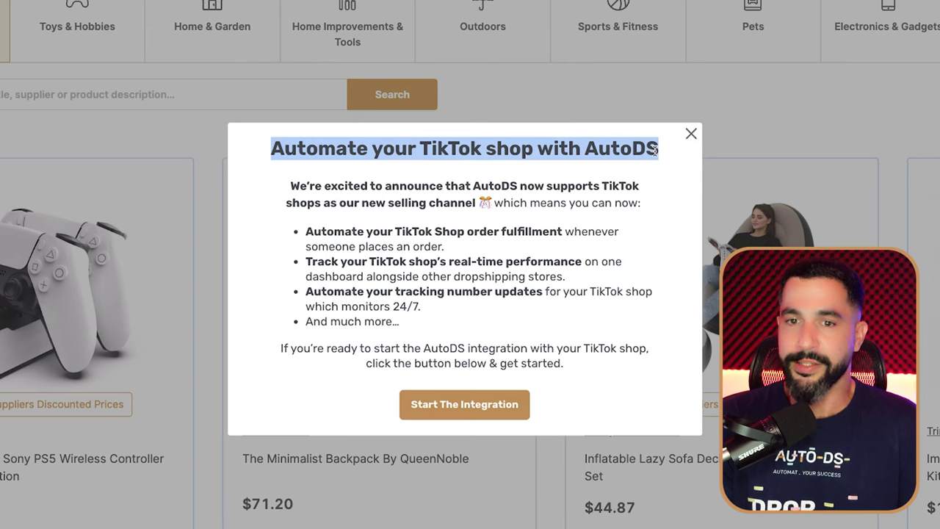
pyautogui.click(653, 149)
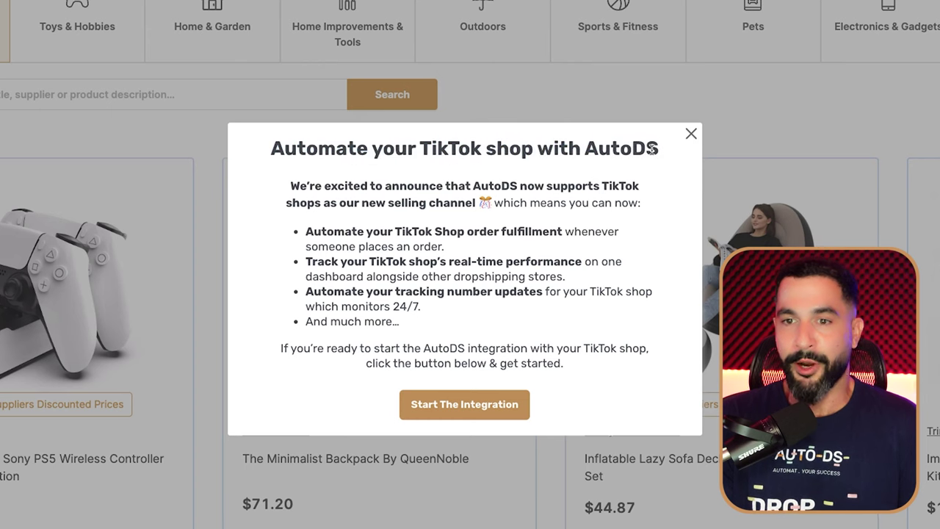
pyautogui.click(691, 134)
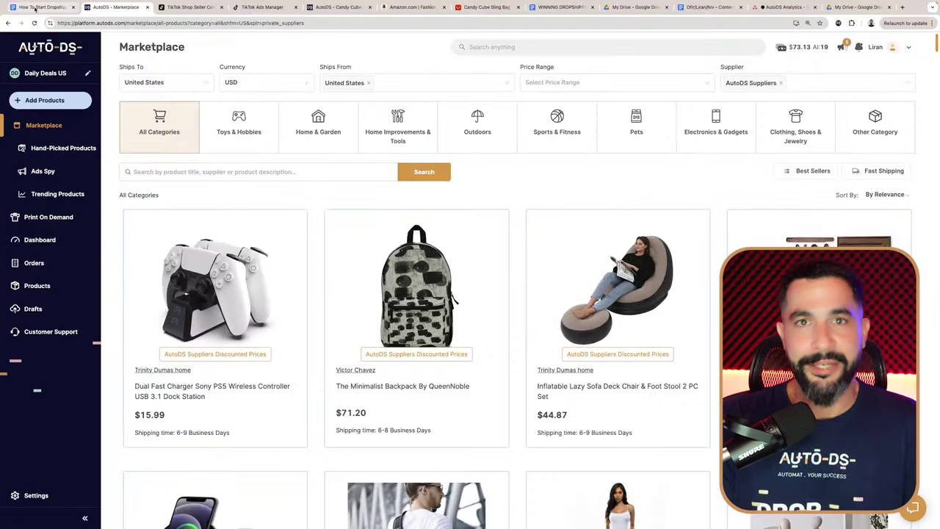
pyautogui.click(34, 8)
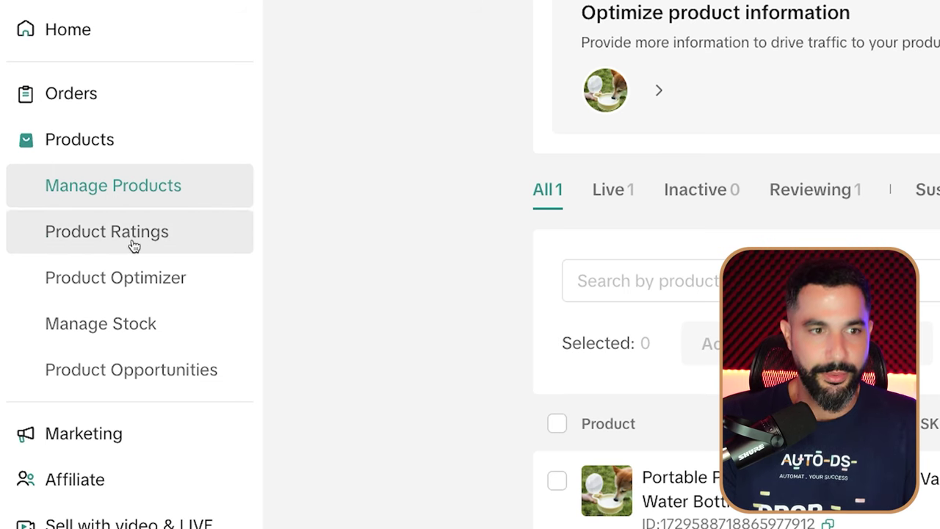
# Step: Review the Product Optimizer and Manage Stock pages under Products in TikTok Shop Seller Center
pyautogui.click(137, 283)
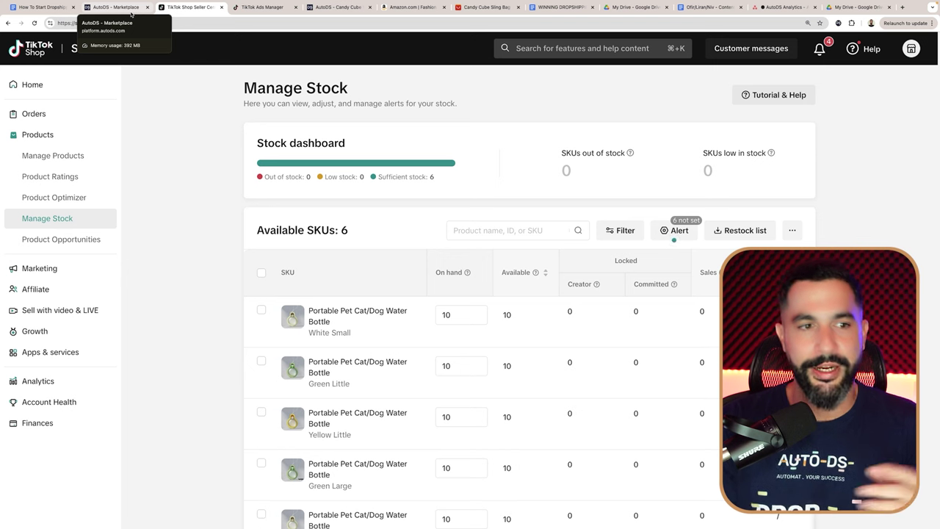
pyautogui.scroll(-2, 529, 294)
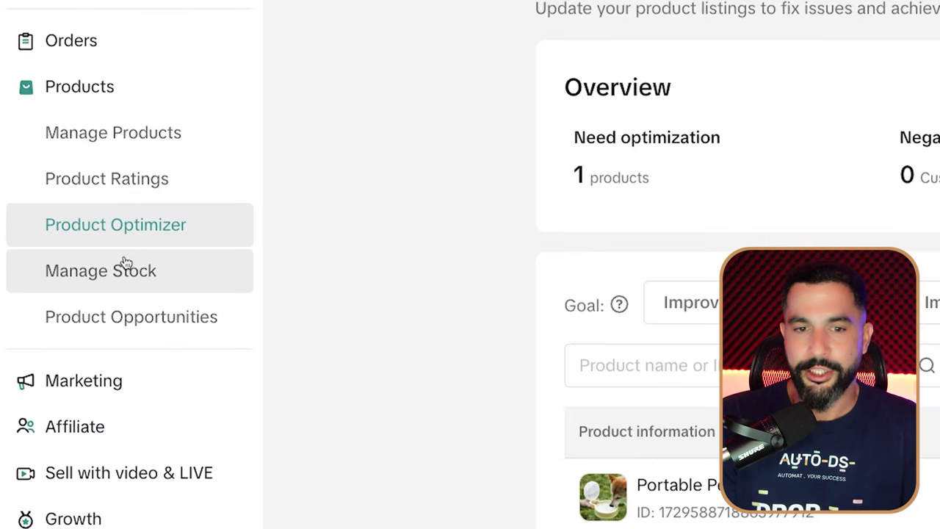
pyautogui.click(47, 218)
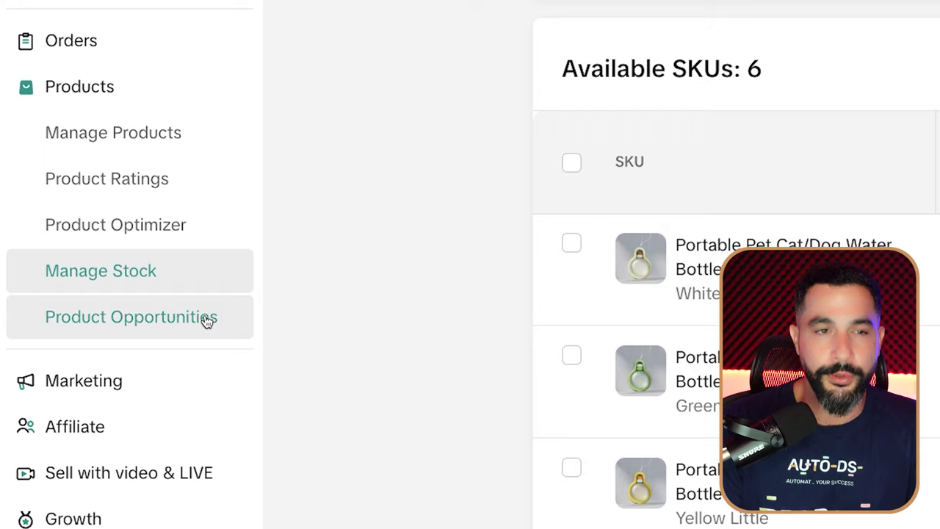
# Step: Open Product Opportunities and browse the popular pet feeding products suggested for registration
pyautogui.click(96, 240)
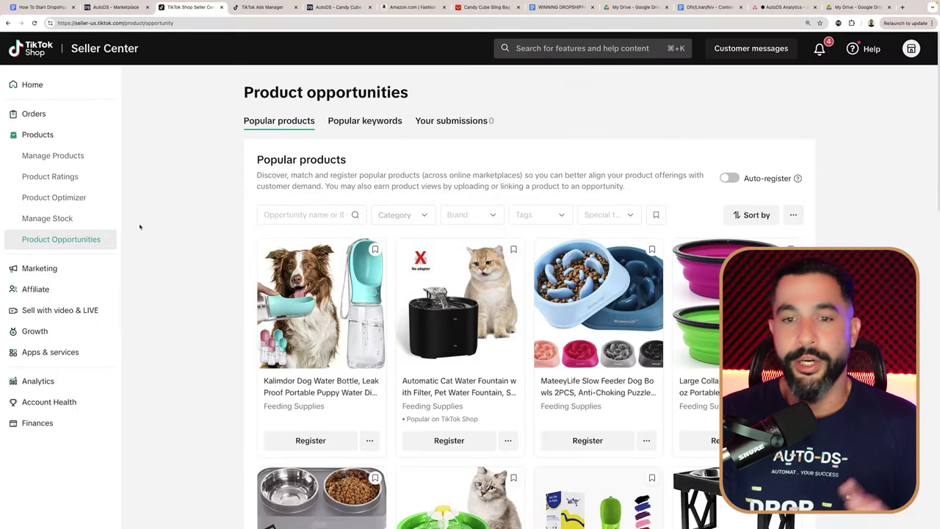
pyautogui.scroll(-2, 538, 302)
pyautogui.scroll(-10, 248, 233)
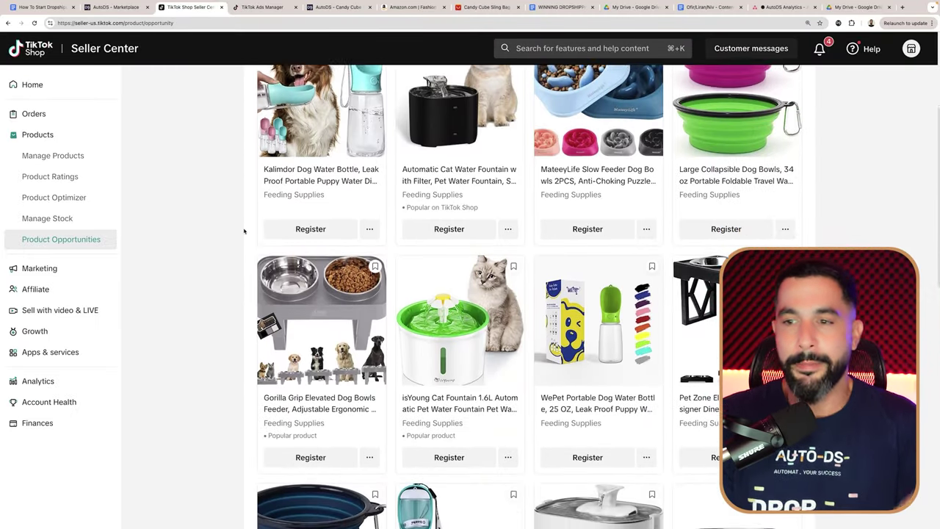
pyautogui.scroll(-8, 245, 232)
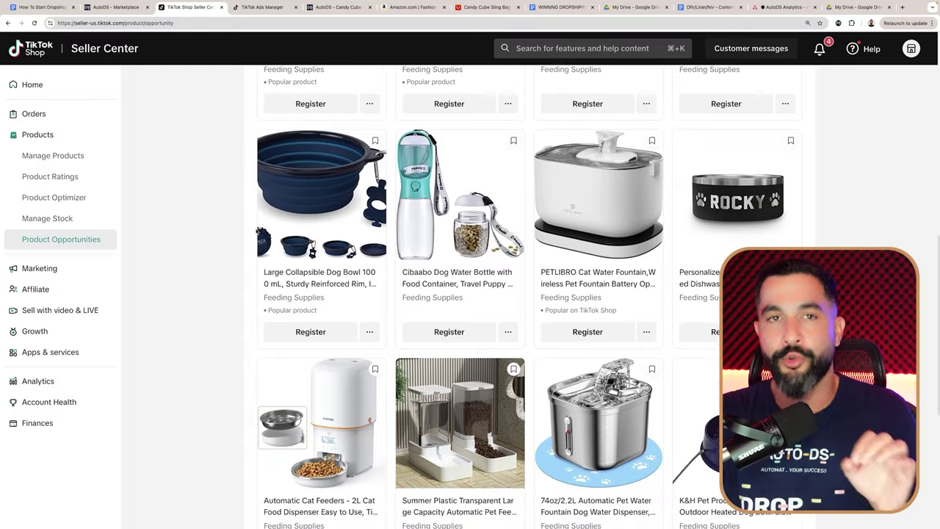
pyautogui.scroll(-5, 256, 232)
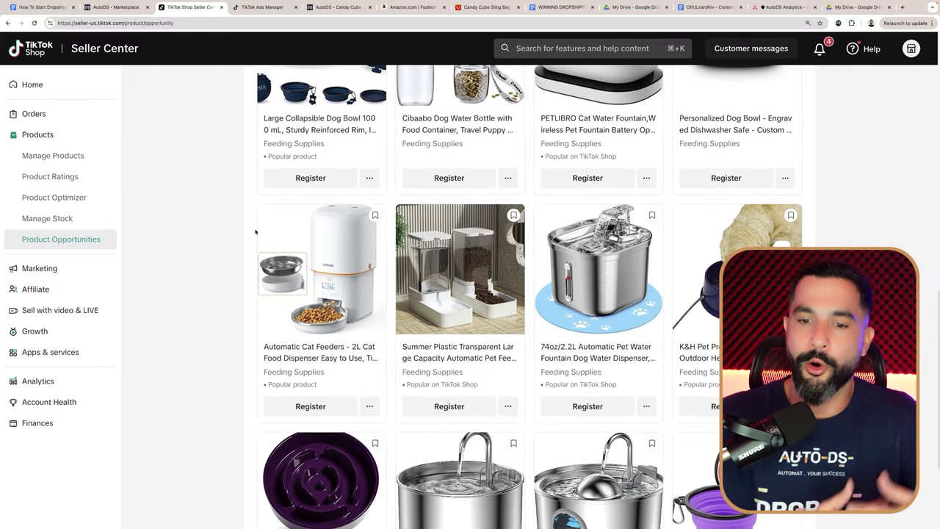
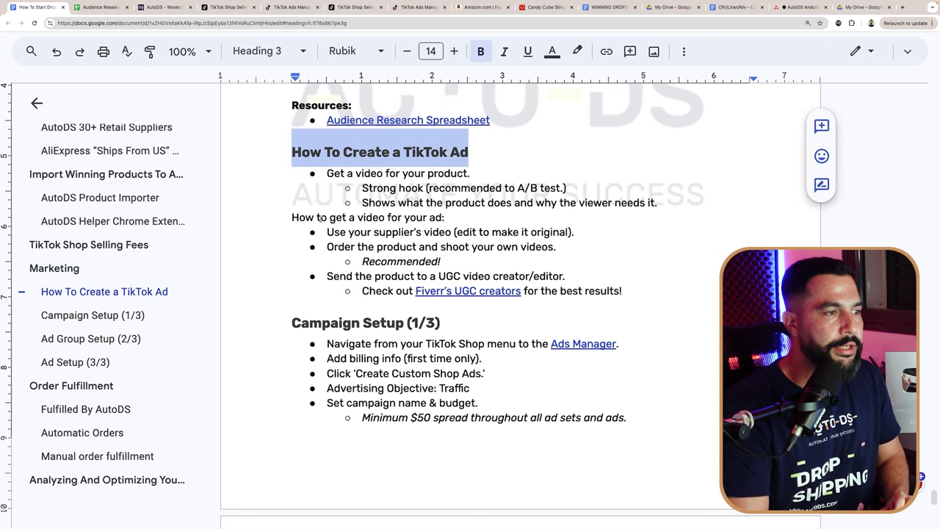
# Step: Read the Google Docs guide's options for getting an ad video: supplier footage, self-shot videos or a UGC creator
pyautogui.moveTo(319, 218); pyautogui.dragTo(441, 217)
pyautogui.moveTo(348, 232); pyautogui.dragTo(551, 232)
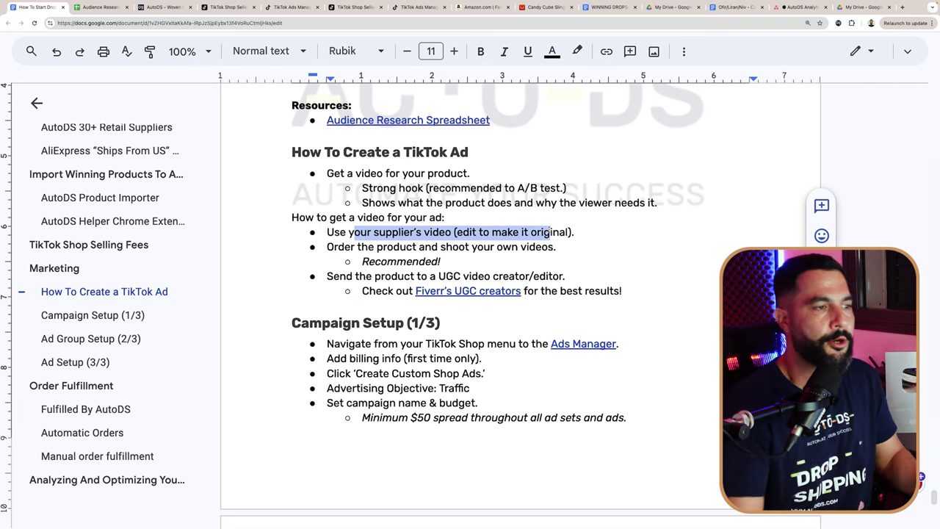
pyautogui.moveTo(376, 247); pyautogui.dragTo(362, 262)
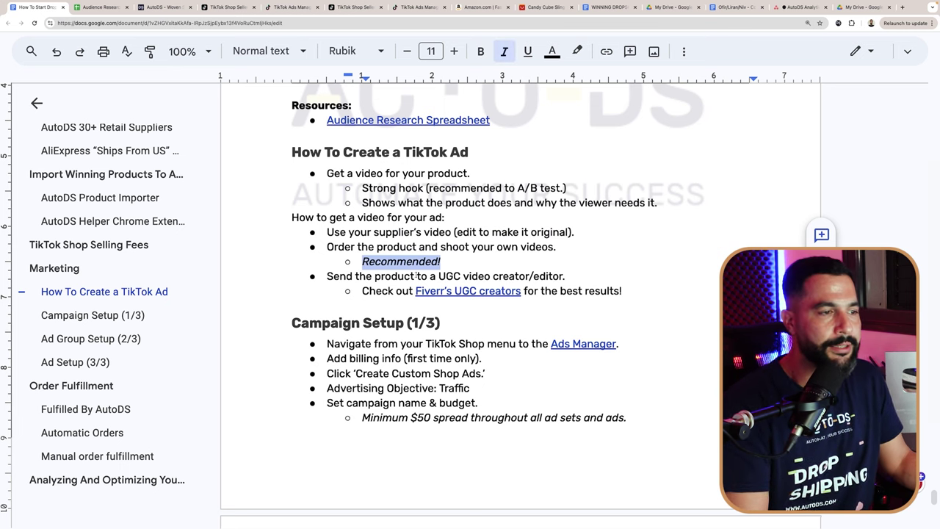
pyautogui.moveTo(439, 276); pyautogui.dragTo(461, 277)
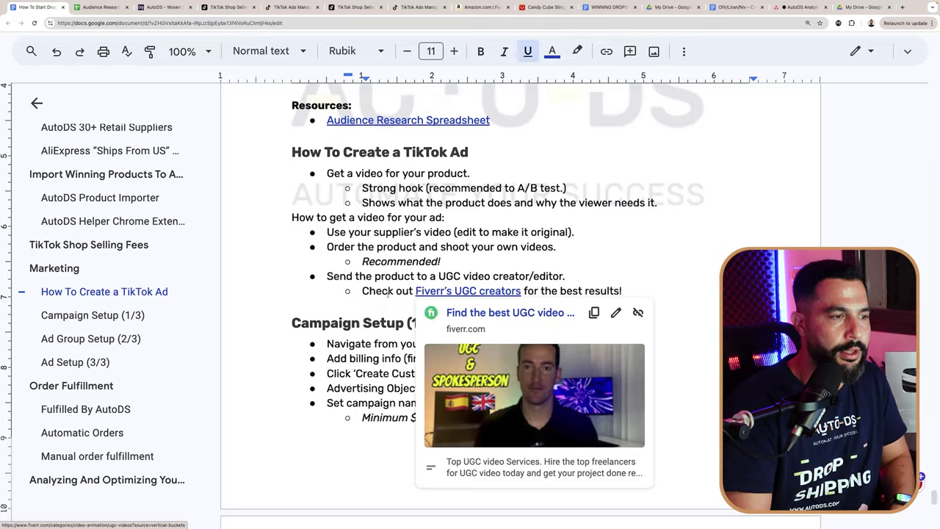
pyautogui.click(371, 291)
# Step: Follow the guide's Fiverr UGC creators link, browse the video services and prices, close the page and reread the guide's self-shot video recommendation
pyautogui.click(447, 291)
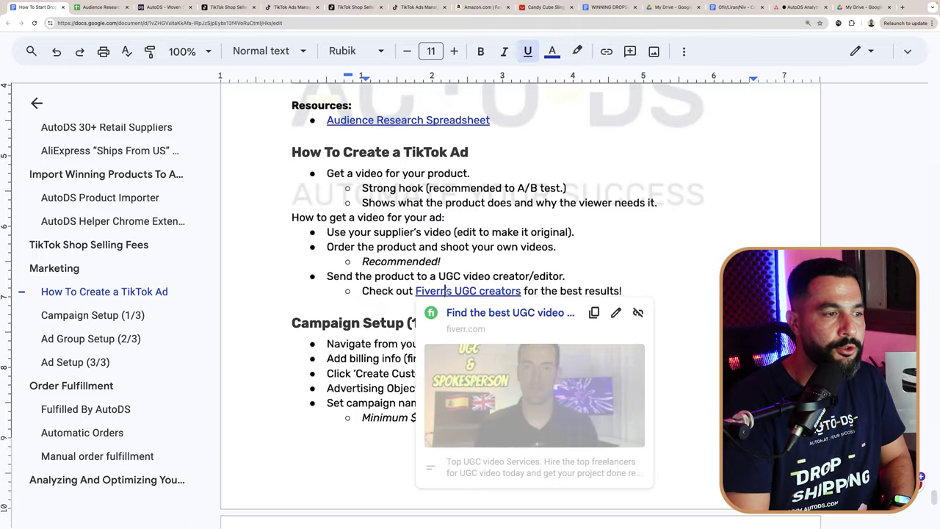
pyautogui.click(470, 313)
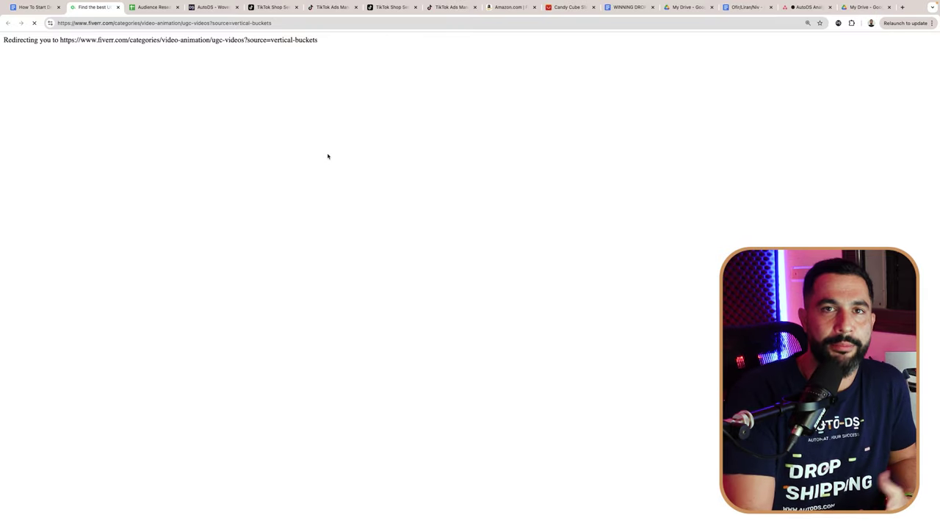
pyautogui.scroll(-3, 328, 156)
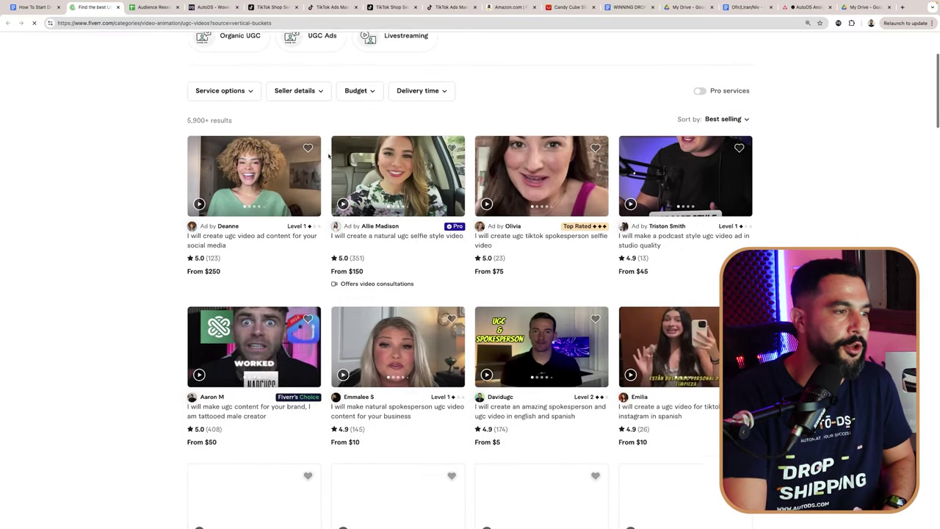
pyautogui.scroll(-5, 327, 155)
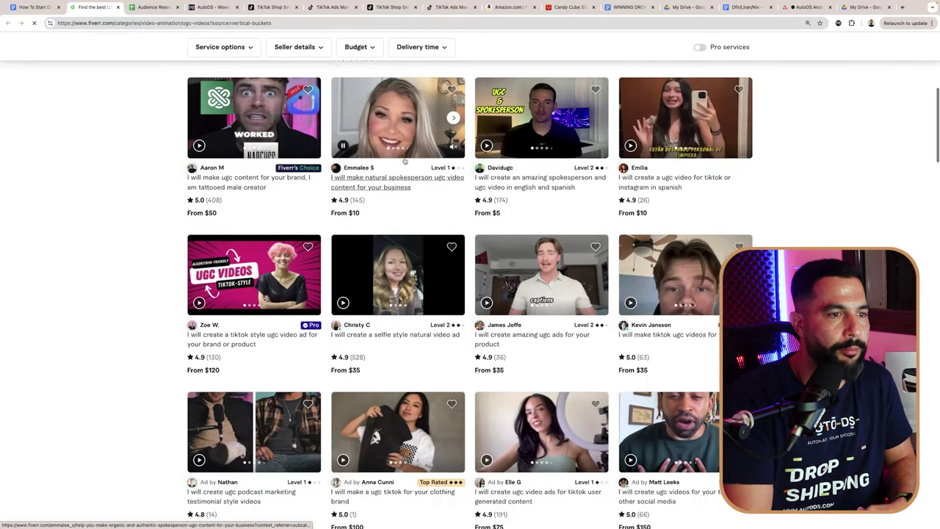
pyautogui.scroll(1, 624, 169)
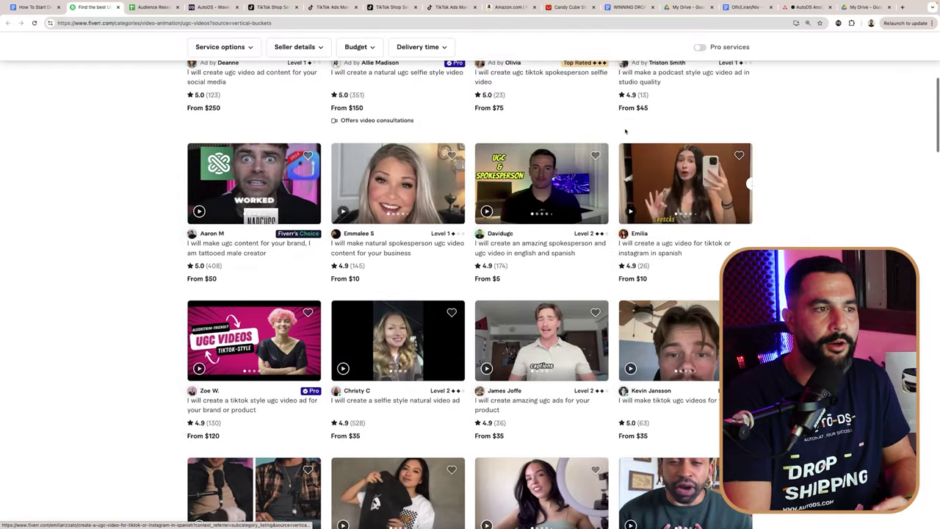
pyautogui.scroll(4, 543, 279)
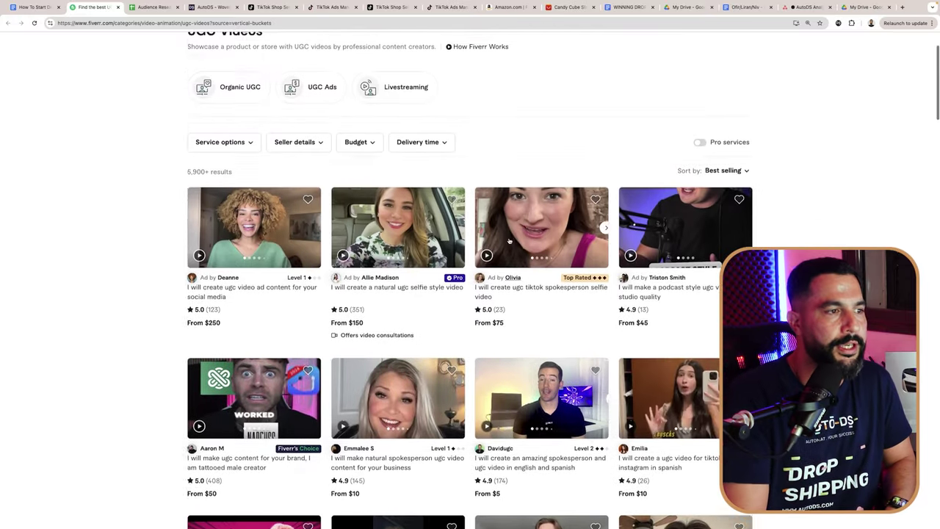
pyautogui.scroll(1, 509, 240)
pyautogui.scroll(-2, 281, 149)
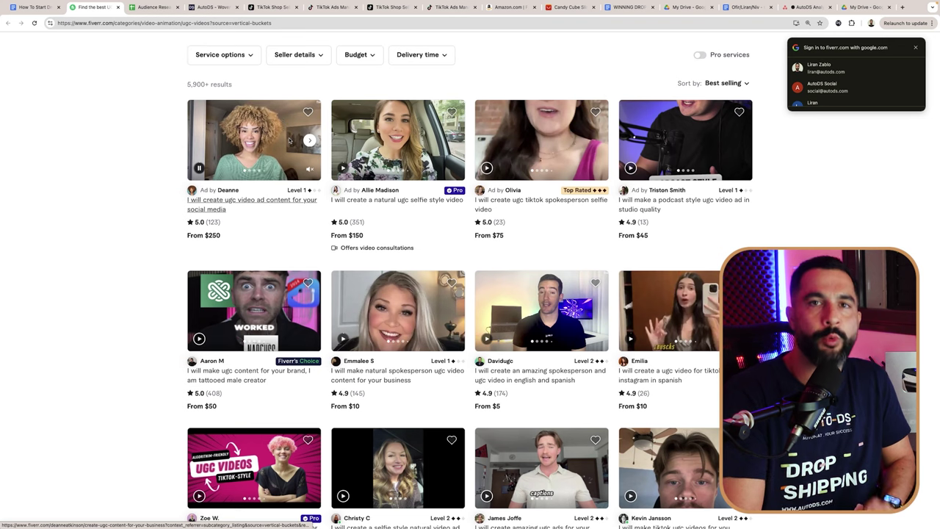
pyautogui.scroll(-3, 289, 140)
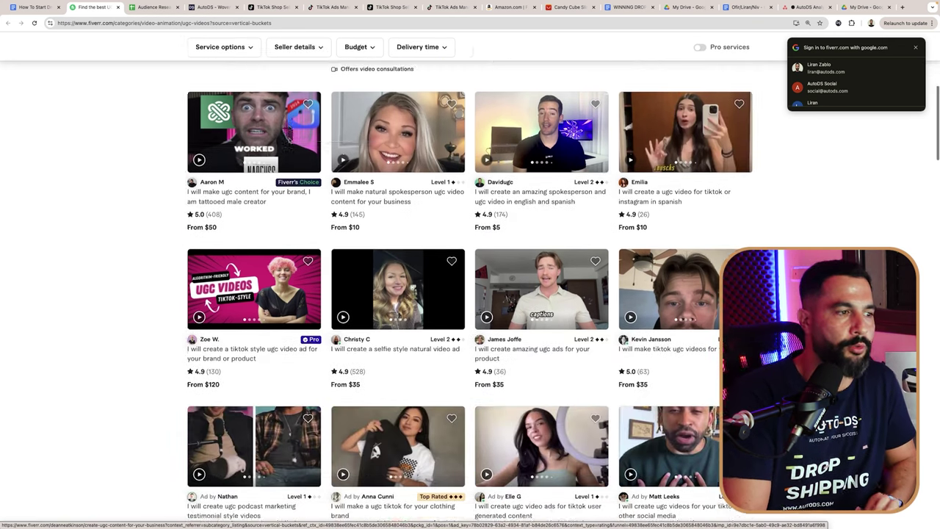
pyautogui.scroll(-4, 289, 193)
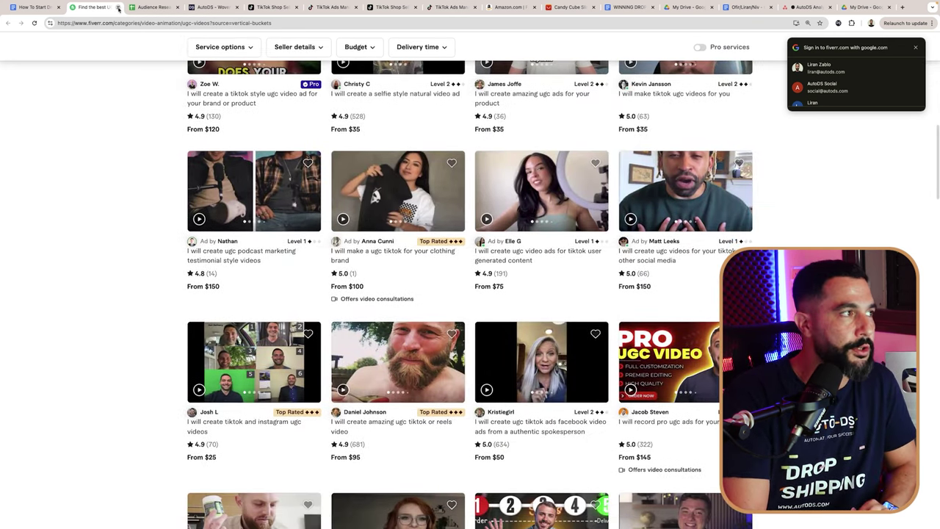
pyautogui.click(117, 7)
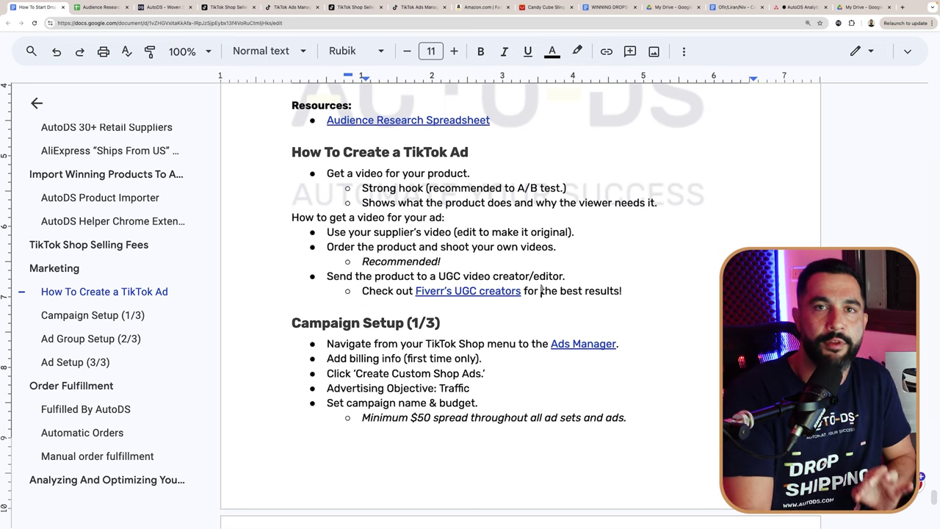
pyautogui.moveTo(444, 261); pyautogui.dragTo(321, 246)
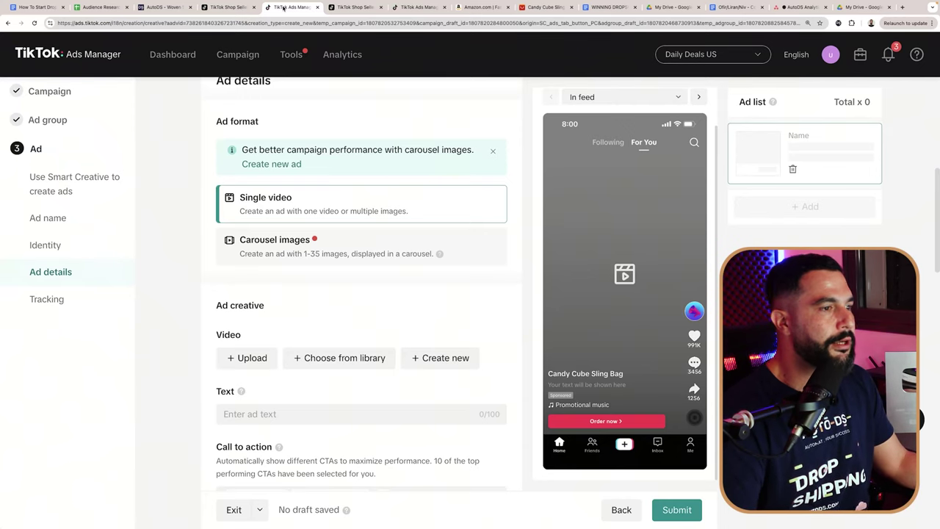
# Step: Switch to the TikTok Ads Manager ad draft and upload candy cube bag video ad.mp4 as the ad's single video
pyautogui.scroll(-2, 250, 288)
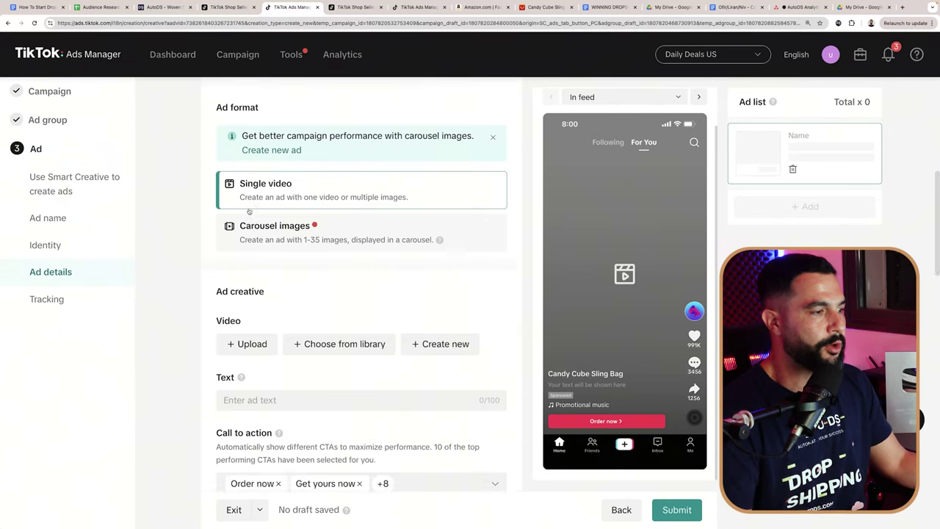
pyautogui.click(250, 282)
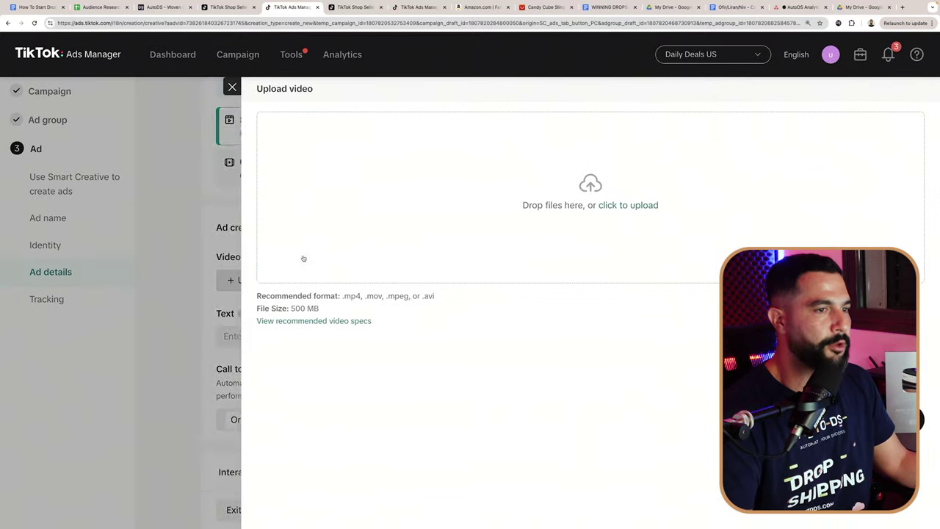
pyautogui.click(626, 204)
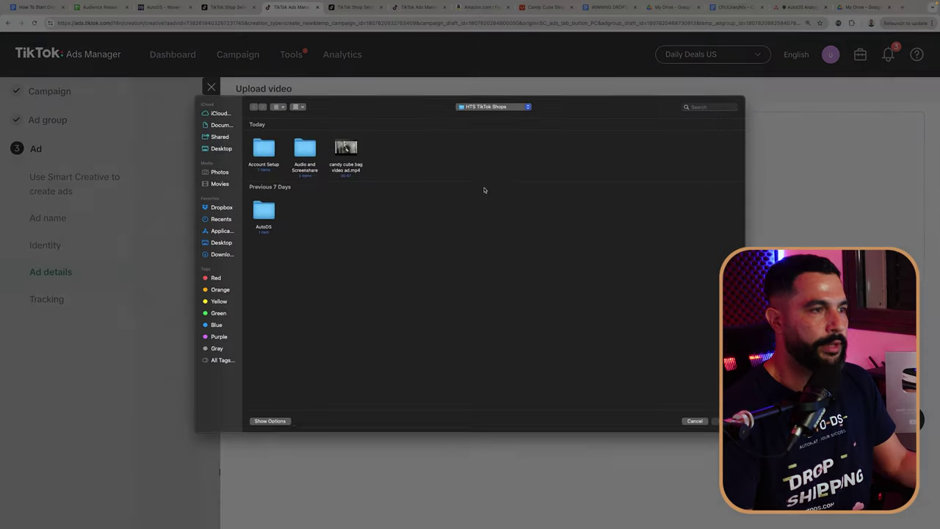
pyautogui.doubleClick(355, 147)
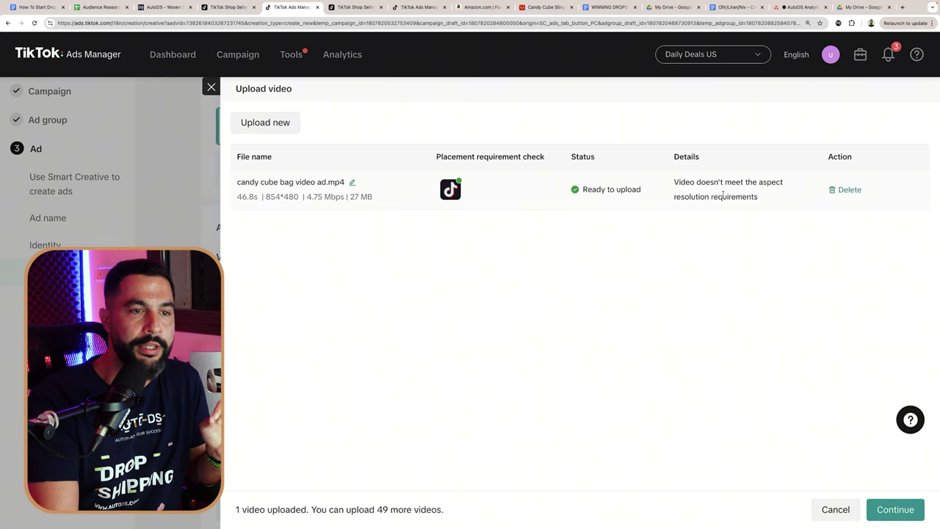
pyautogui.click(901, 510)
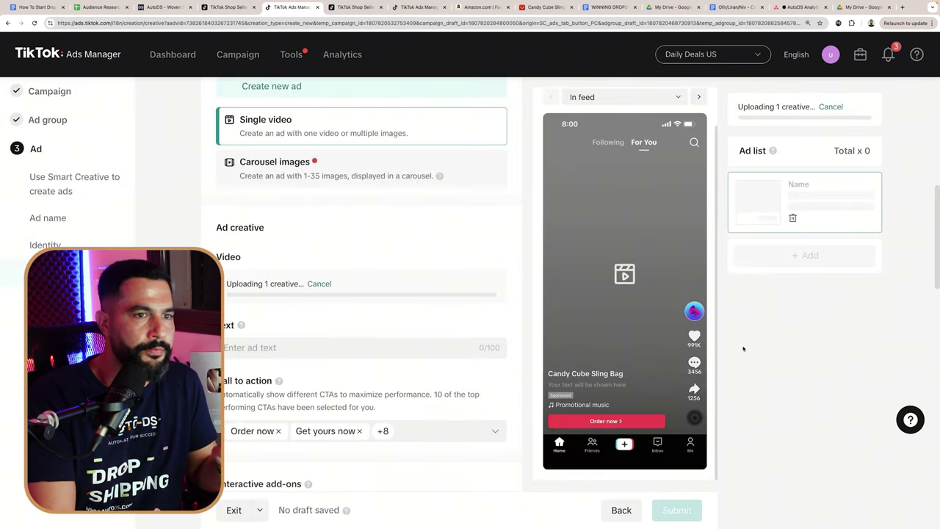
# Step: Fix the uploaded ad video's resolution issue with AI and accept the corrected video as the ad creative
pyautogui.scroll(2, 743, 349)
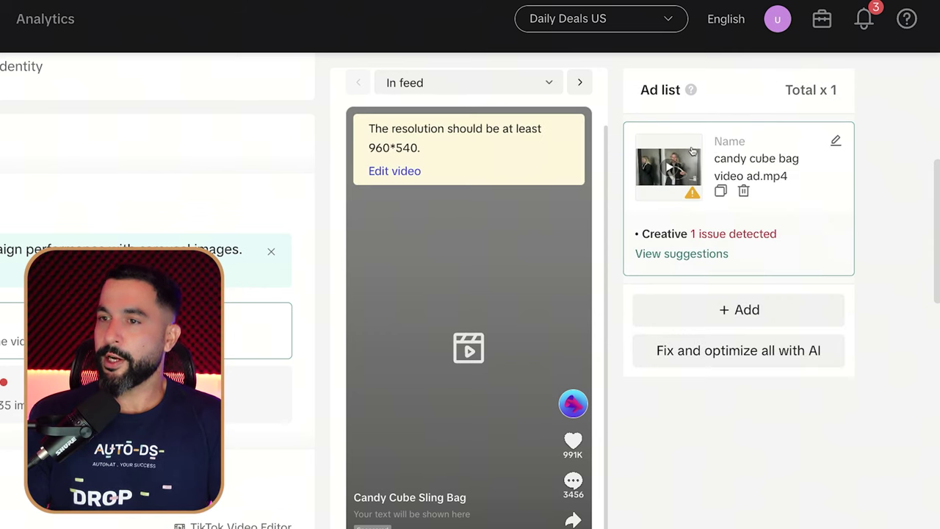
pyautogui.click(415, 174)
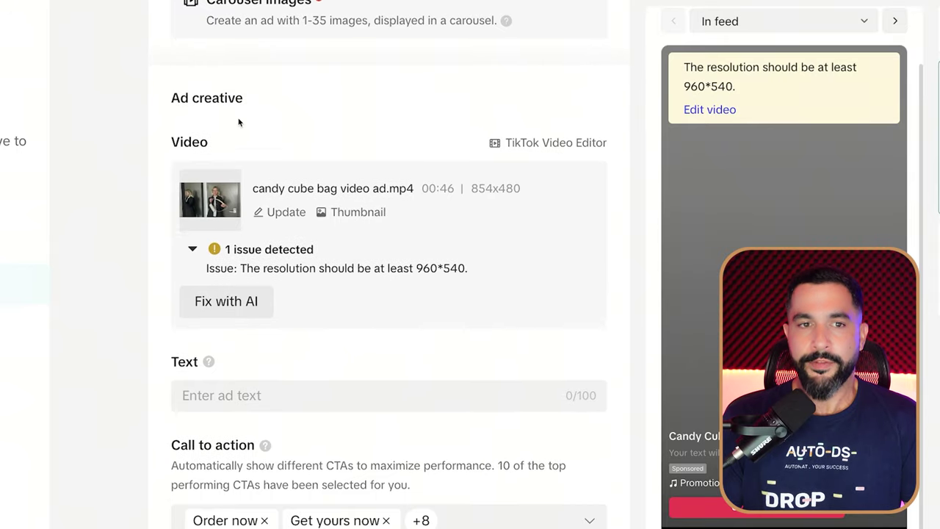
pyautogui.click(228, 312)
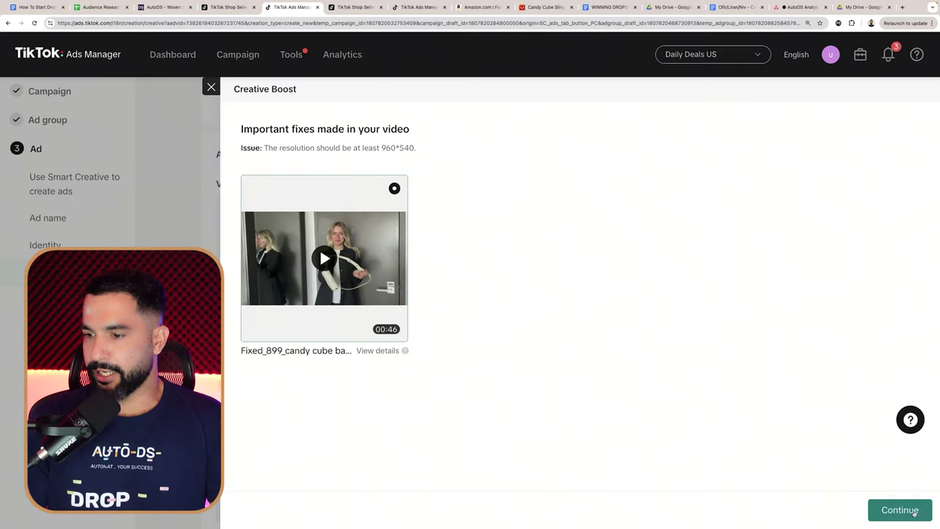
pyautogui.click(220, 6)
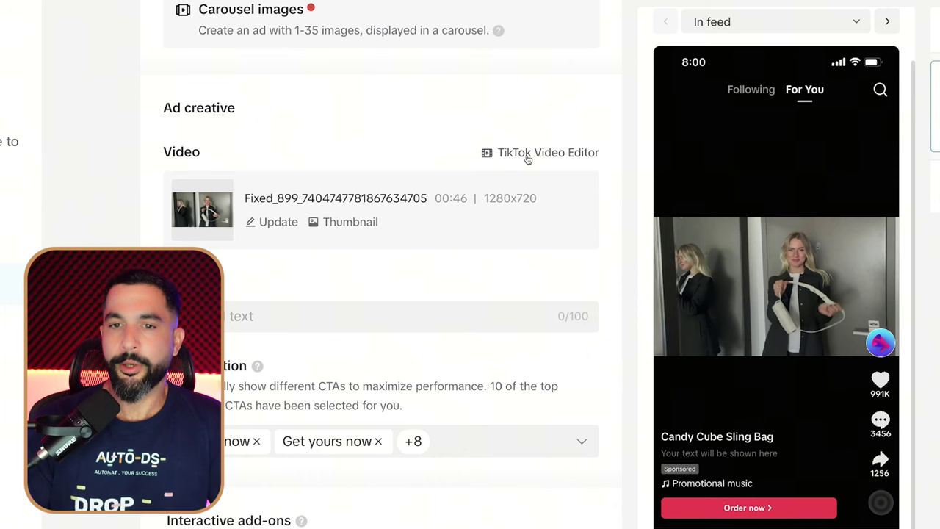
# Step: Open the fixed ad video in TikTok Video Editor, play it and skim ahead to 00:38
pyautogui.click(538, 156)
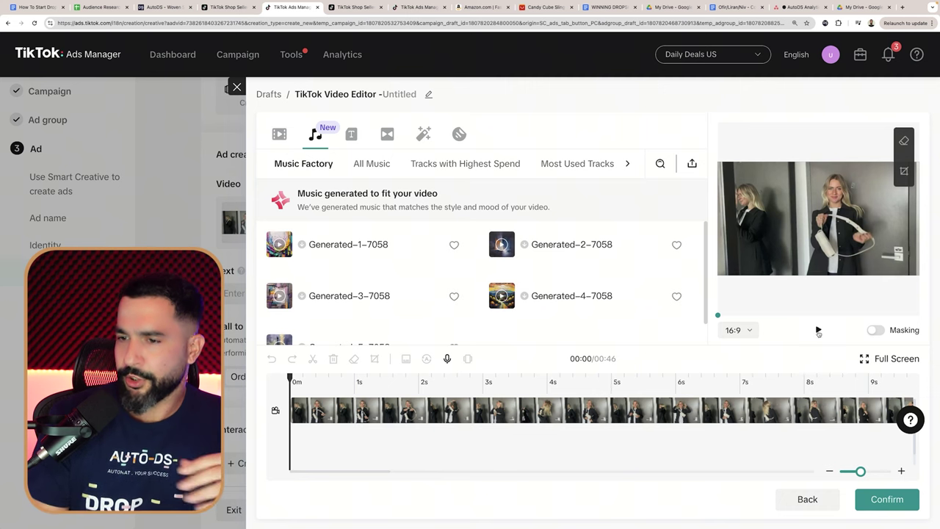
pyautogui.click(818, 332)
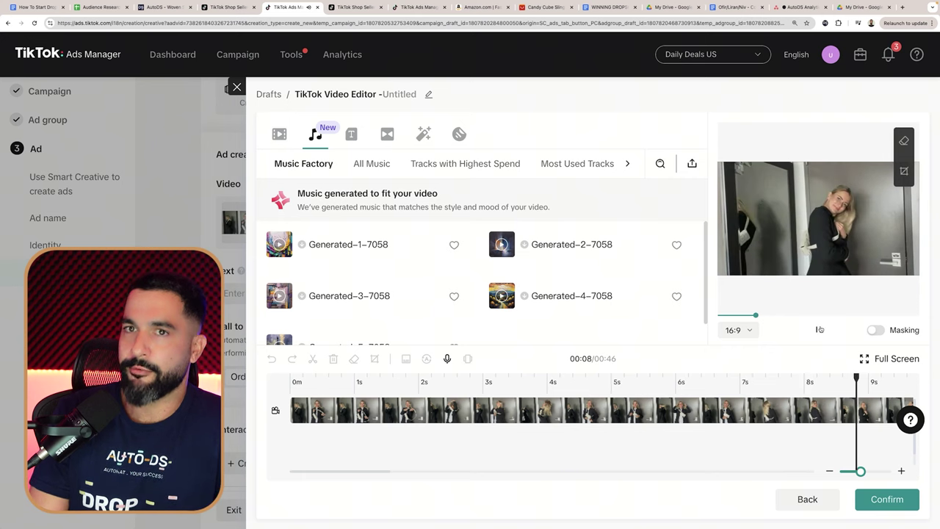
pyautogui.click(820, 316)
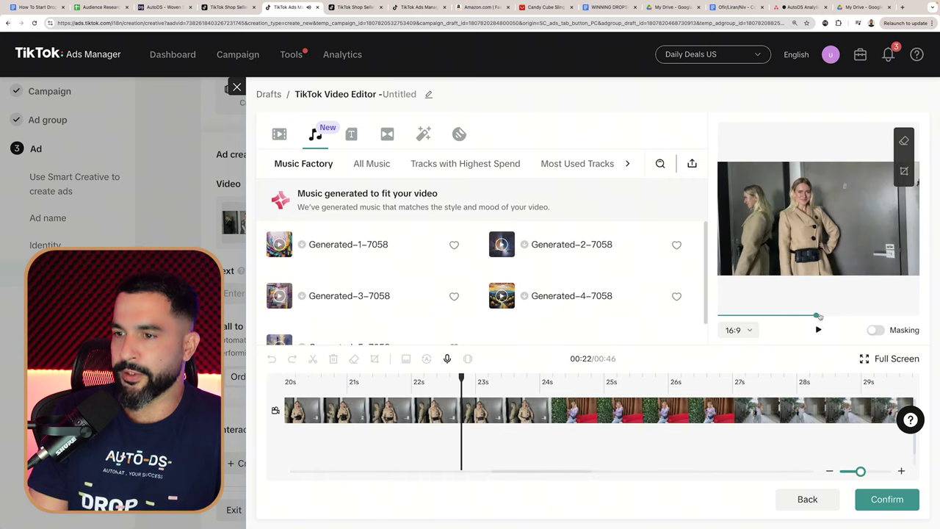
pyautogui.moveTo(848, 315); pyautogui.dragTo(886, 316)
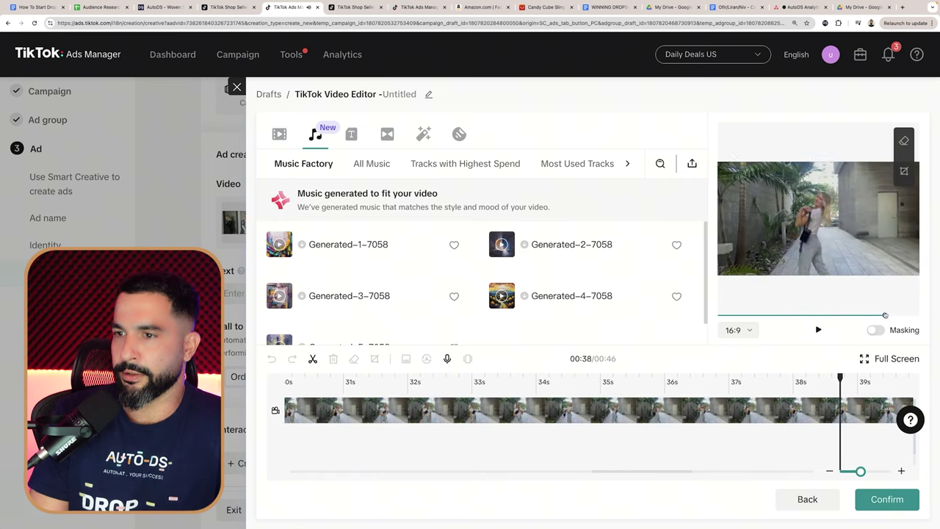
# Step: Change the ad video's aspect ratio to 9:16 and shift the clip sideways so the woman sits centred in the frame
pyautogui.click(856, 317)
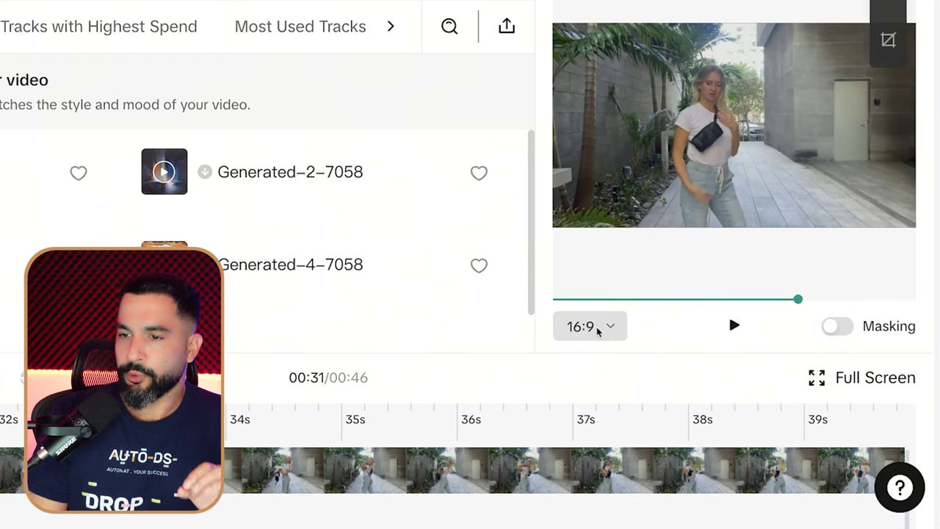
pyautogui.click(744, 332)
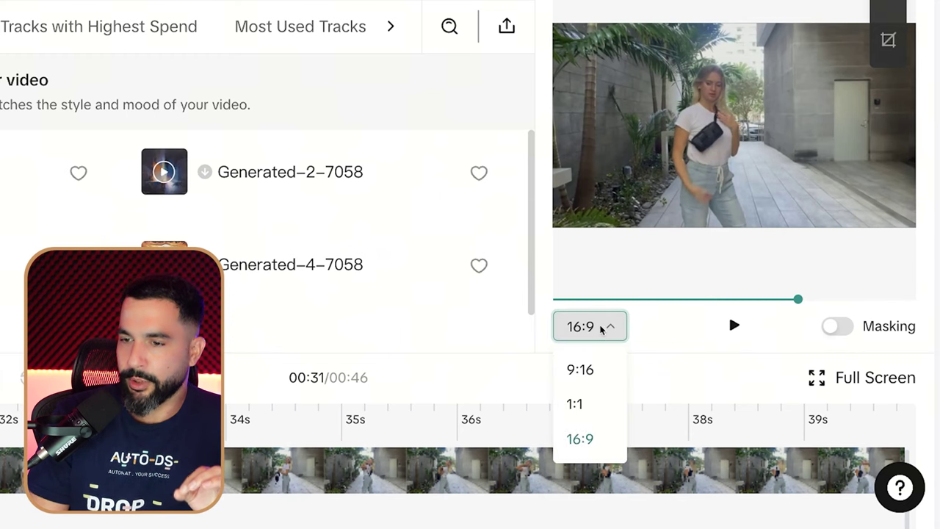
pyautogui.click(597, 371)
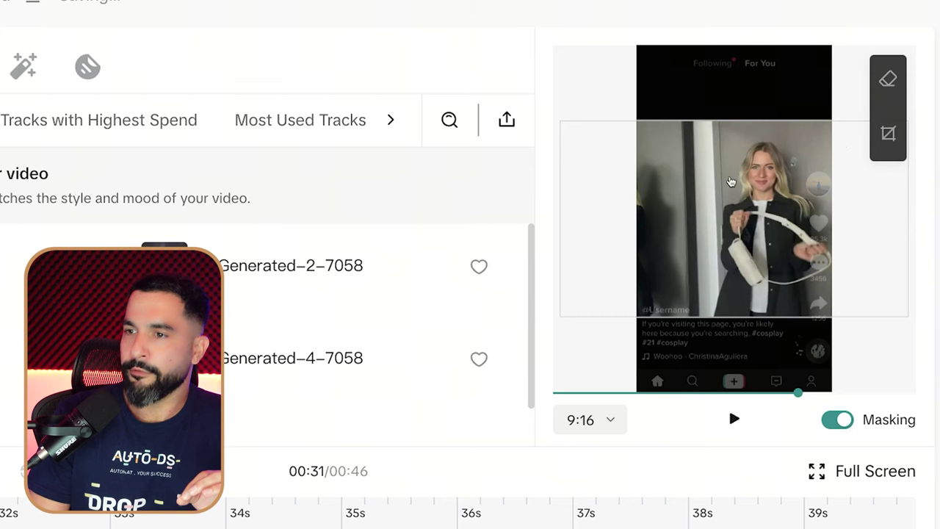
pyautogui.moveTo(717, 182); pyautogui.dragTo(690, 183)
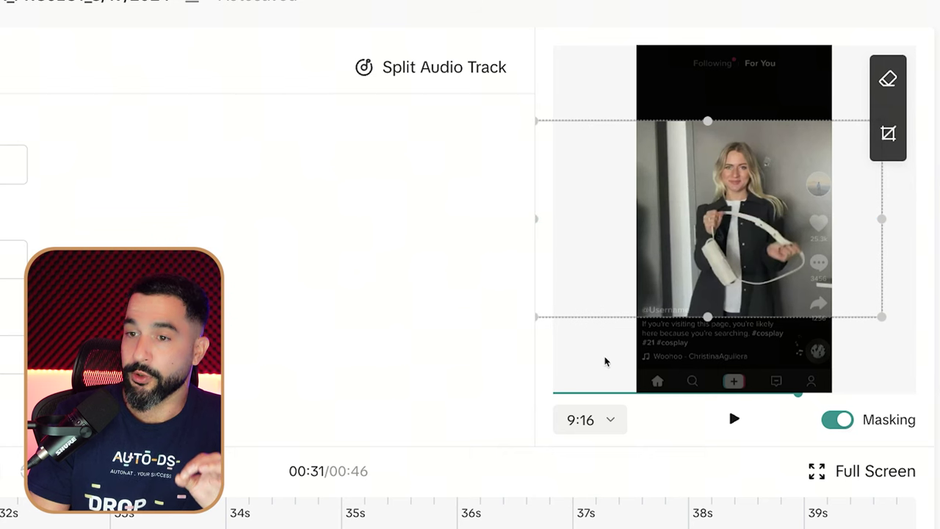
pyautogui.click(605, 361)
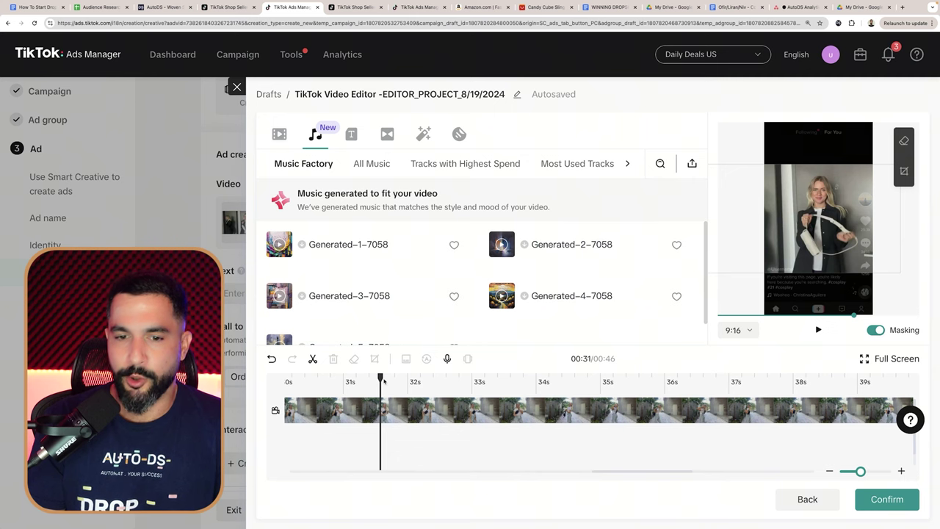
# Step: Add a text overlay in the pink outlined italic style at the video's start and extend its duration to 5 seconds
pyautogui.moveTo(381, 378); pyautogui.dragTo(277, 382)
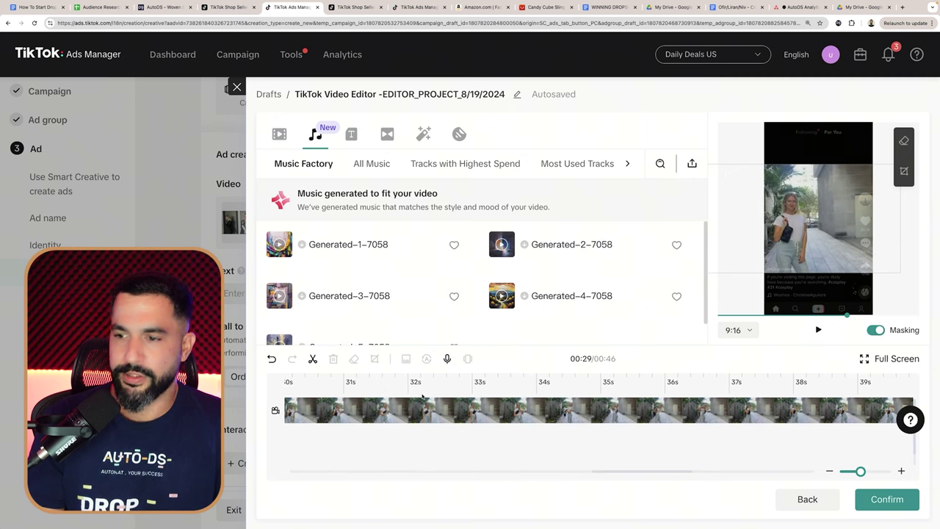
pyautogui.moveTo(643, 471); pyautogui.dragTo(294, 476)
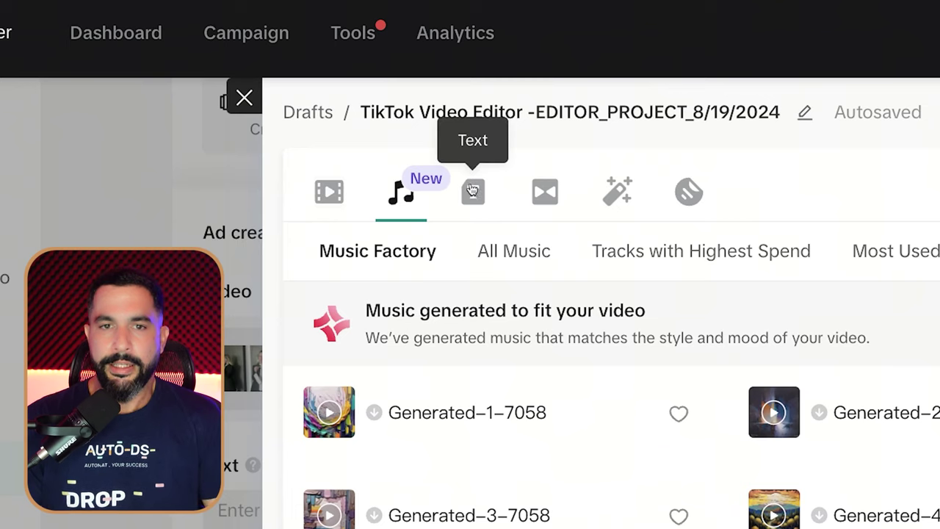
pyautogui.click(473, 192)
pyautogui.scroll(-5, 686, 376)
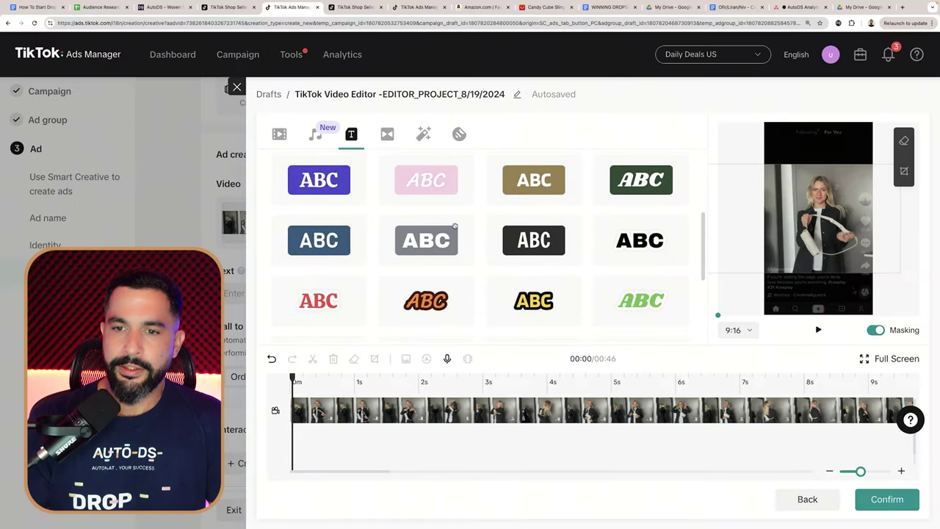
pyautogui.scroll(-3, 455, 224)
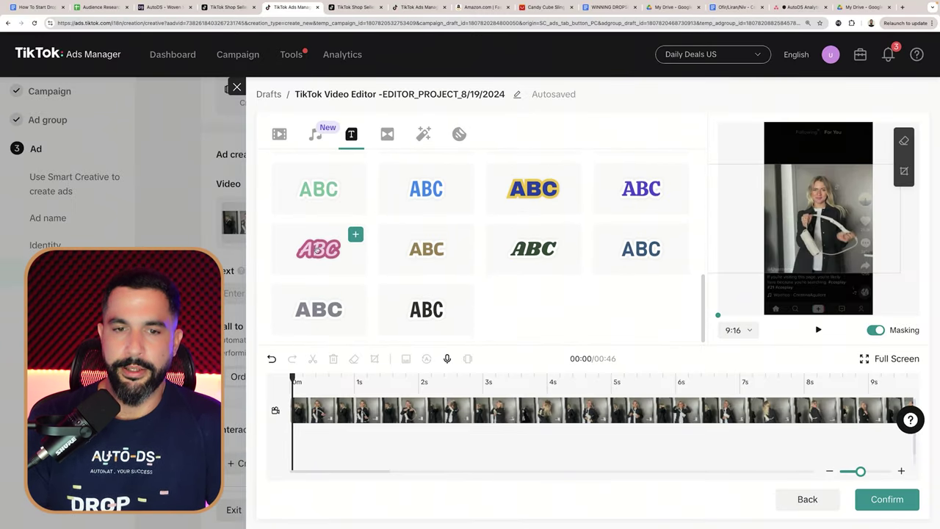
pyautogui.click(356, 235)
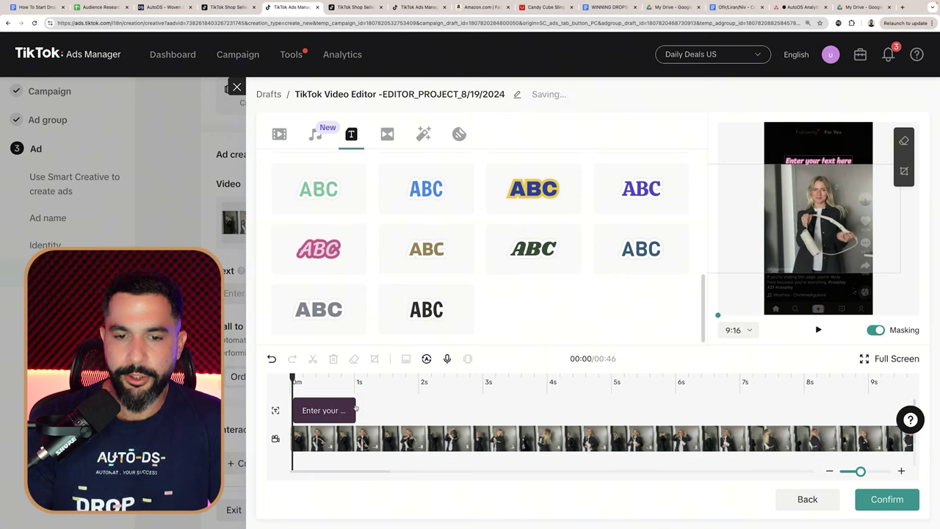
pyautogui.click(345, 410)
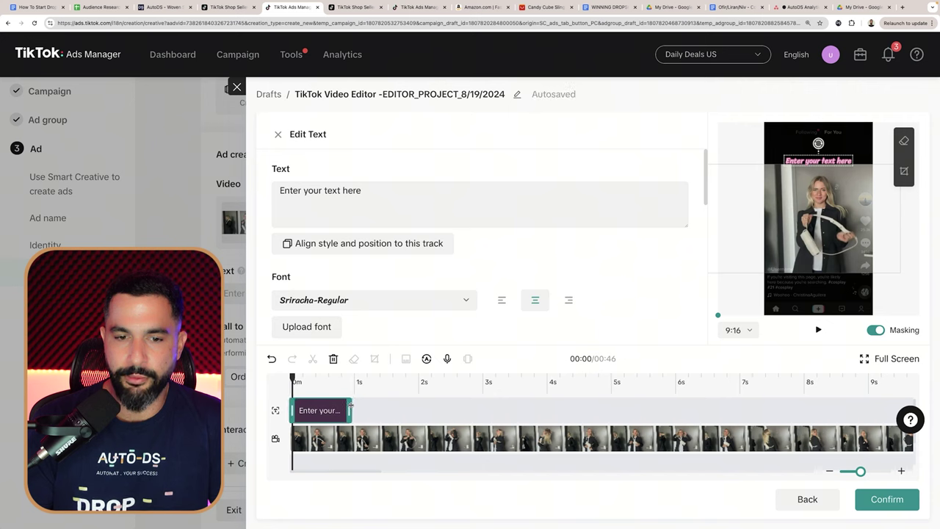
pyautogui.moveTo(351, 410); pyautogui.dragTo(612, 384)
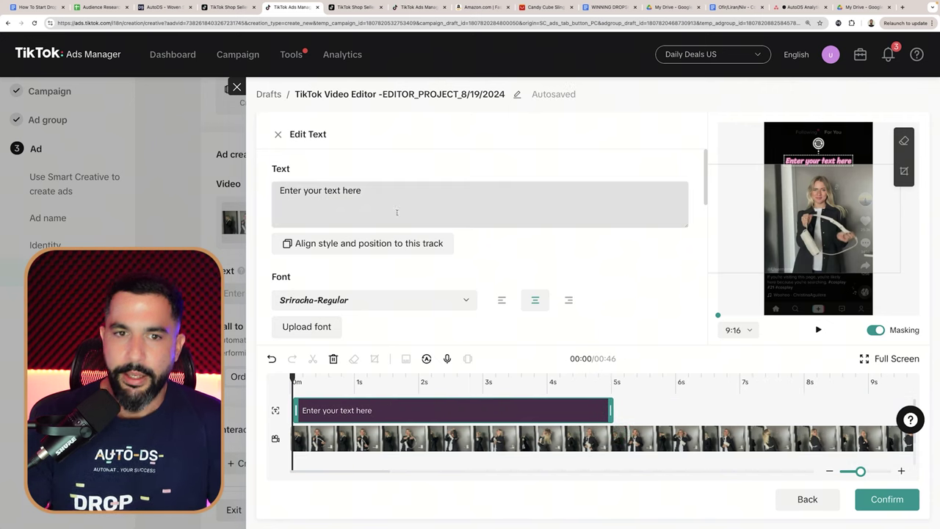
# Step: Replace the overlay's placeholder text with "Here's Your New Cute Candy Cube Sling Bag" on two lines
pyautogui.moveTo(361, 190); pyautogui.dragTo(280, 190)
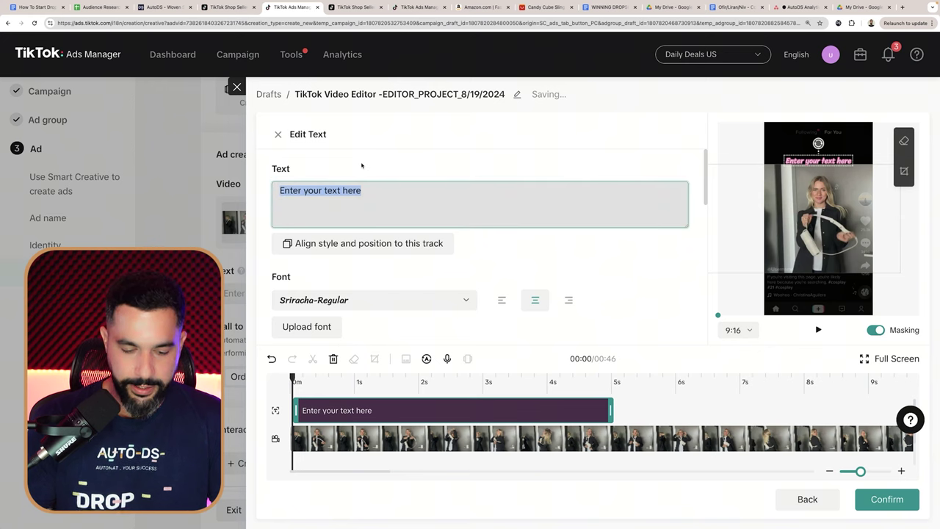
pyautogui.write("Here's Your New")
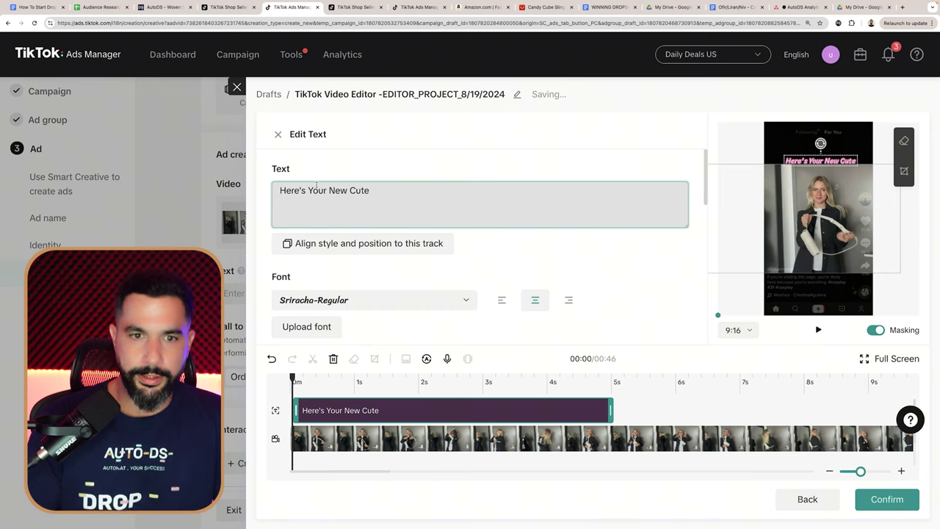
pyautogui.write('Cute Candy ')
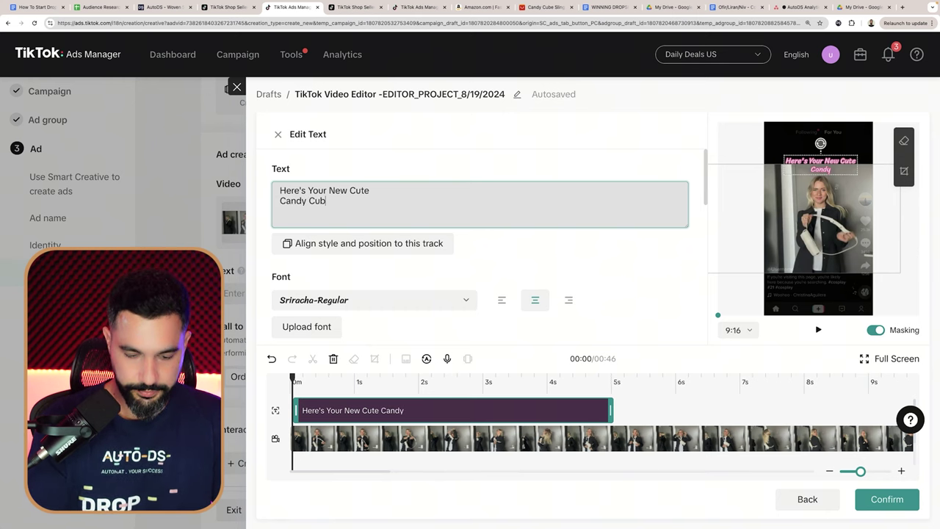
pyautogui.write('Cube Sling Baf')
pyautogui.press('BackSpace')
pyautogui.write('g')
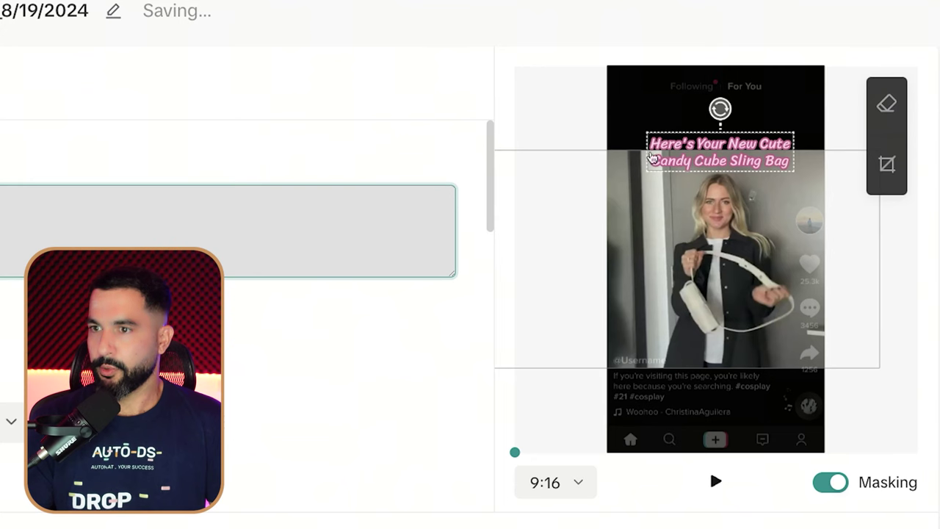
# Step: Move the text overlay just above the clip, then preview and confirm the edited video as the ad creative
pyautogui.moveTo(670, 145); pyautogui.dragTo(670, 124)
pyautogui.click(3, 90)
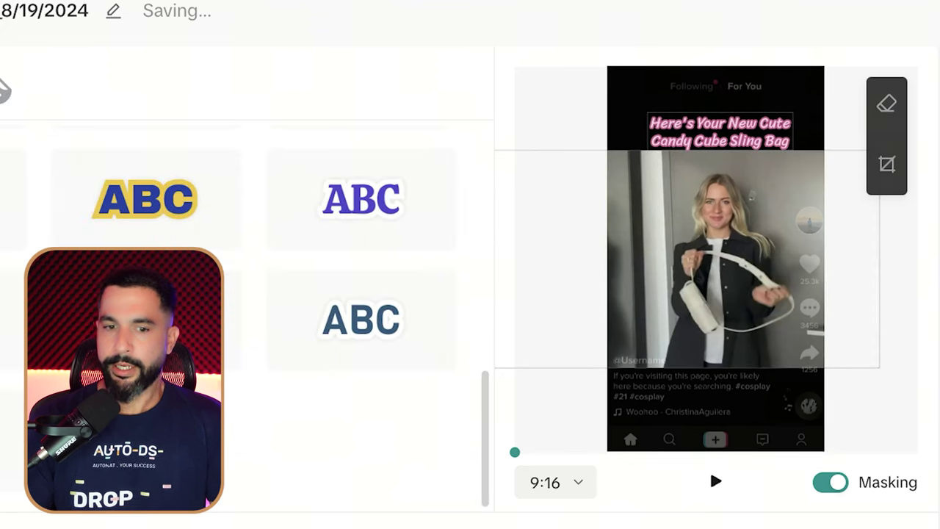
pyautogui.click(716, 481)
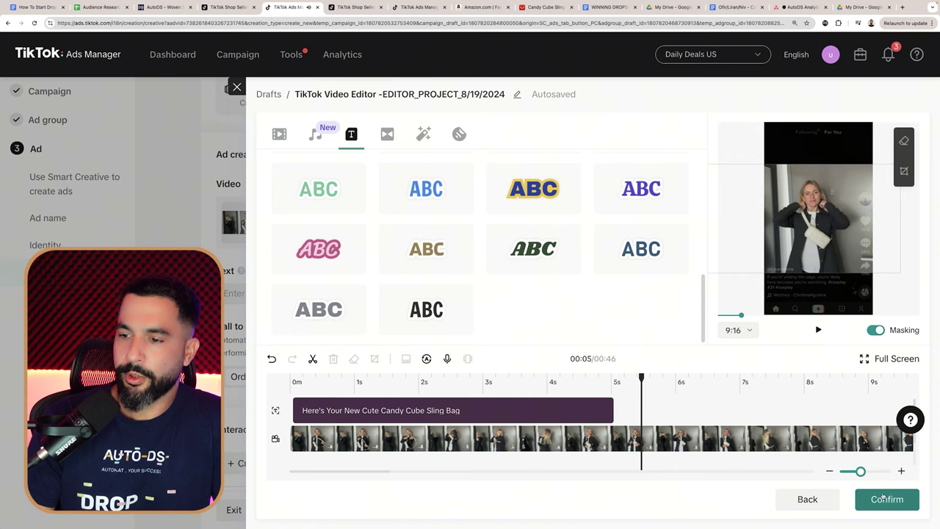
pyautogui.click(883, 499)
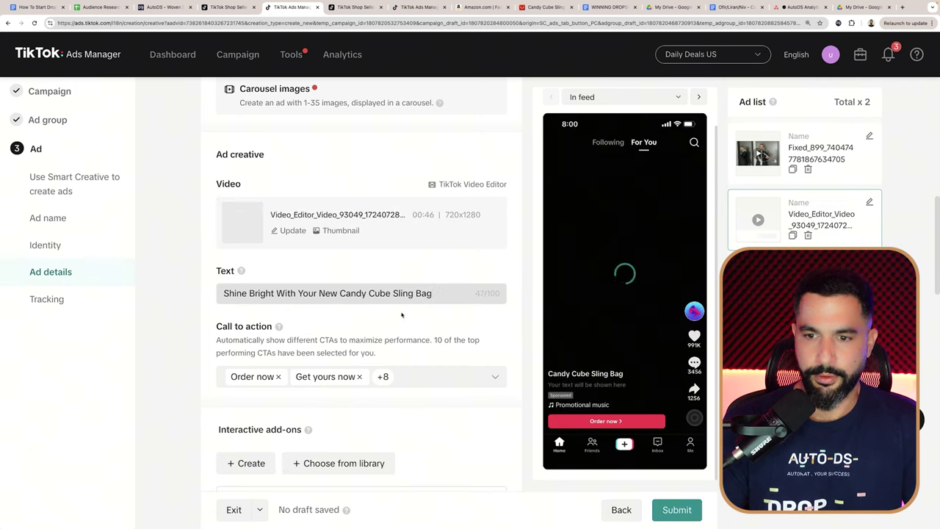
# Step: Play and pause the in-feed ad preview to review the edited video with its caption and call to action
pyautogui.click(570, 273)
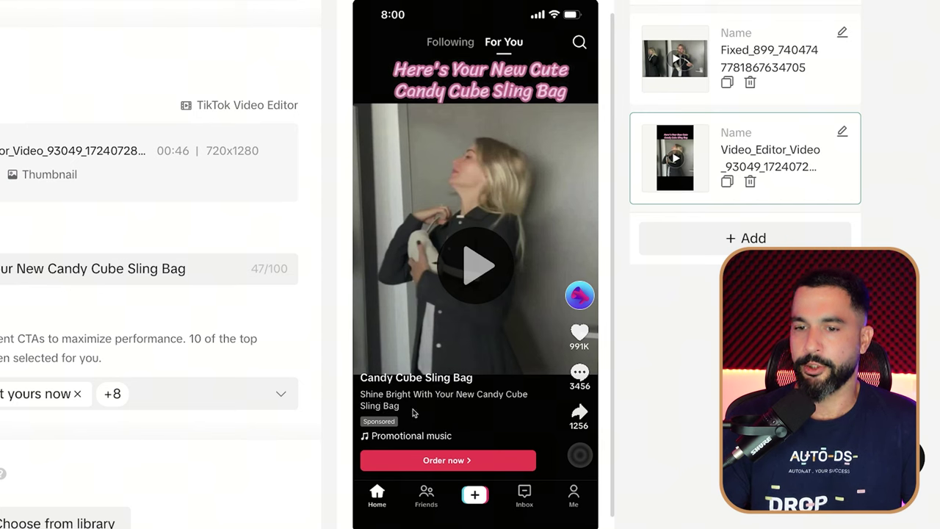
pyautogui.click(470, 262)
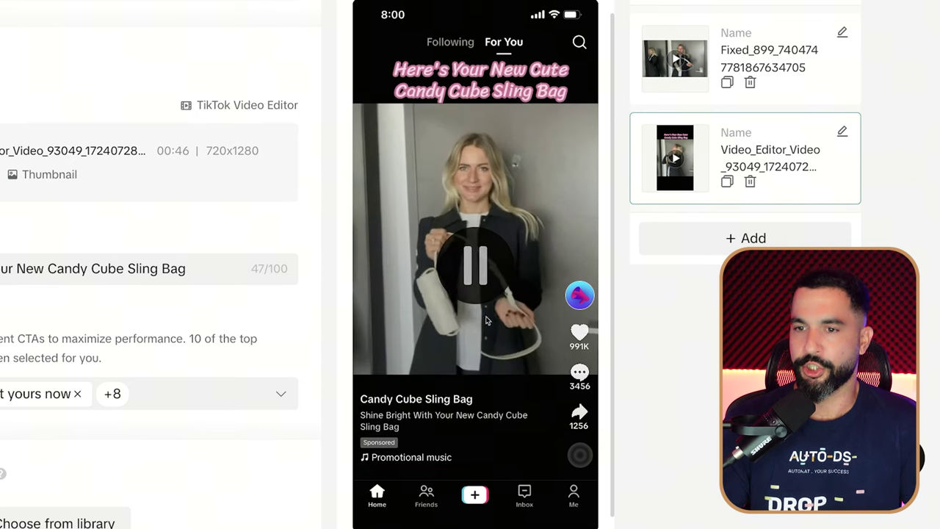
pyautogui.click(475, 263)
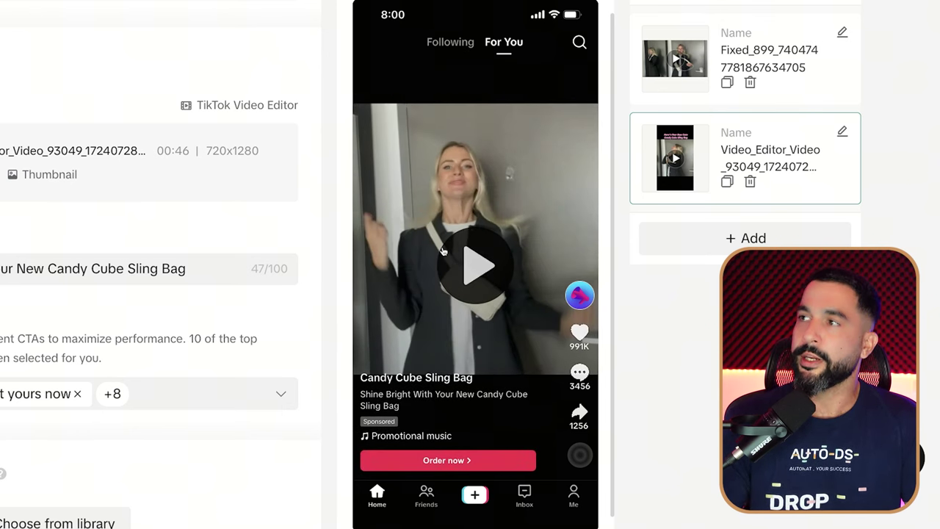
pyautogui.click(441, 252)
# Step: Review the ad's call-to-action options and deselect Check it out, Shop today and Learn more
pyautogui.scroll(-2, 247, 216)
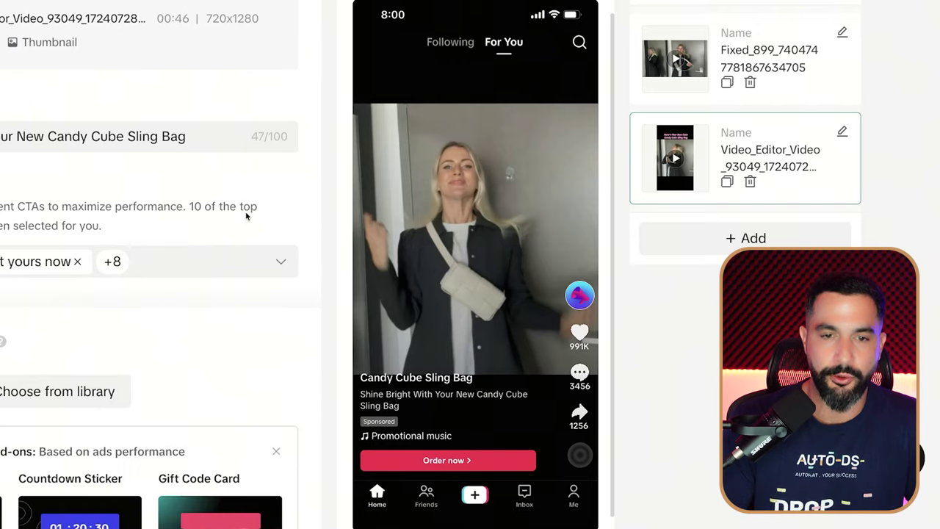
pyautogui.scroll(-1, 247, 215)
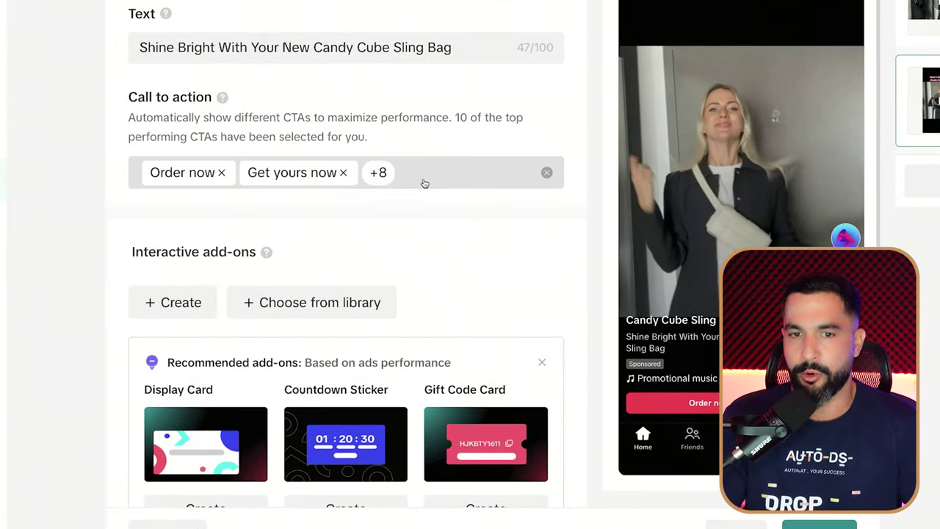
pyautogui.click(212, 177)
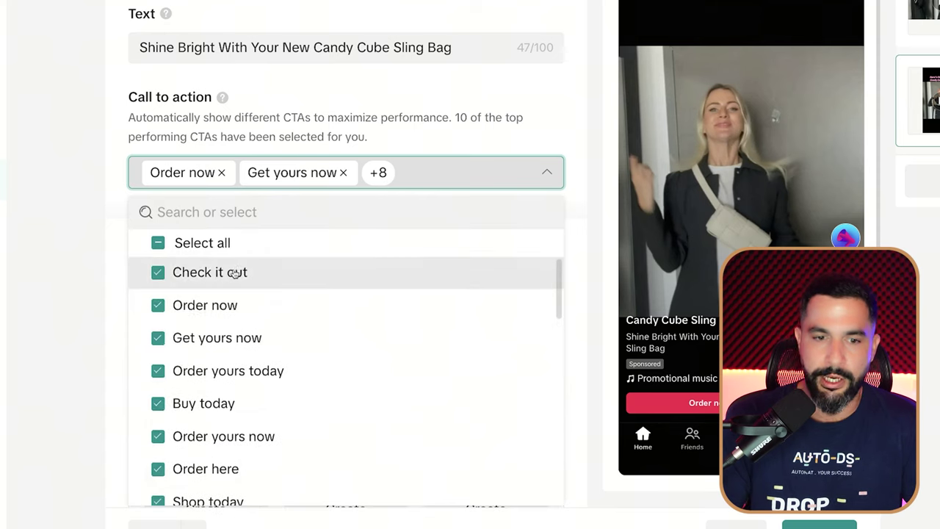
pyautogui.scroll(-3, 239, 273)
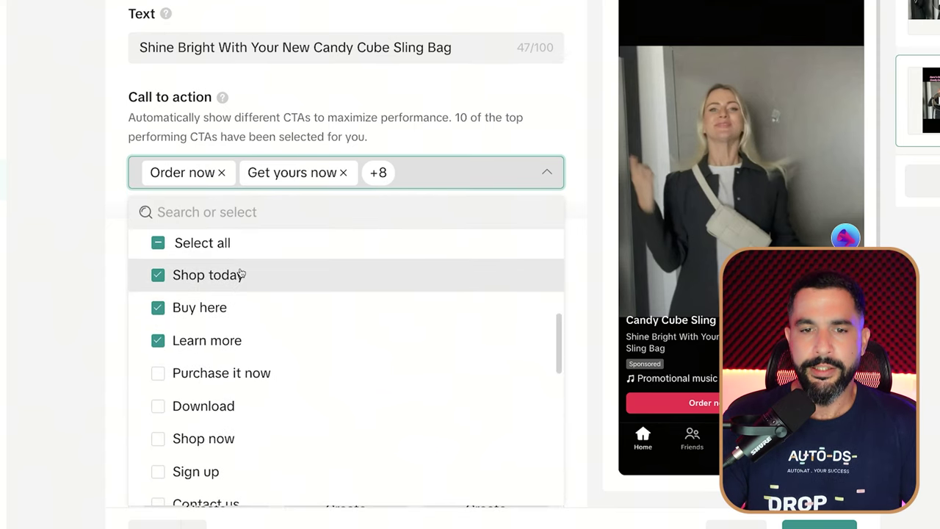
pyautogui.scroll(3, 311, 288)
pyautogui.scroll(-1, 219, 266)
pyautogui.scroll(-1, 220, 267)
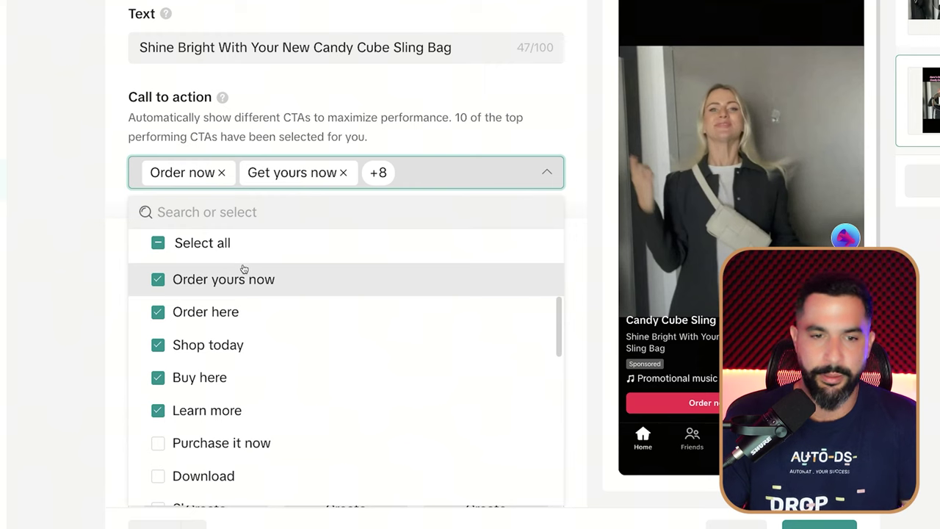
pyautogui.scroll(2, 244, 268)
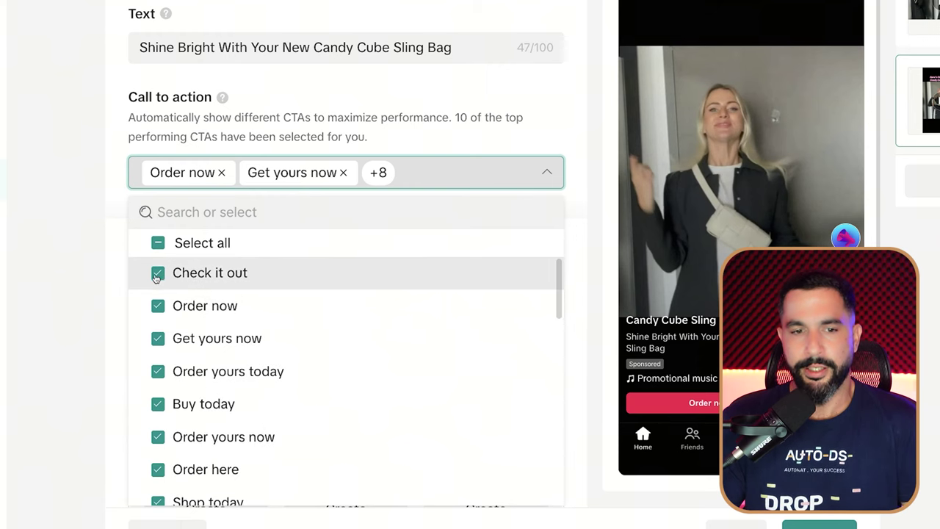
pyautogui.click(158, 274)
pyautogui.scroll(-3, 220, 310)
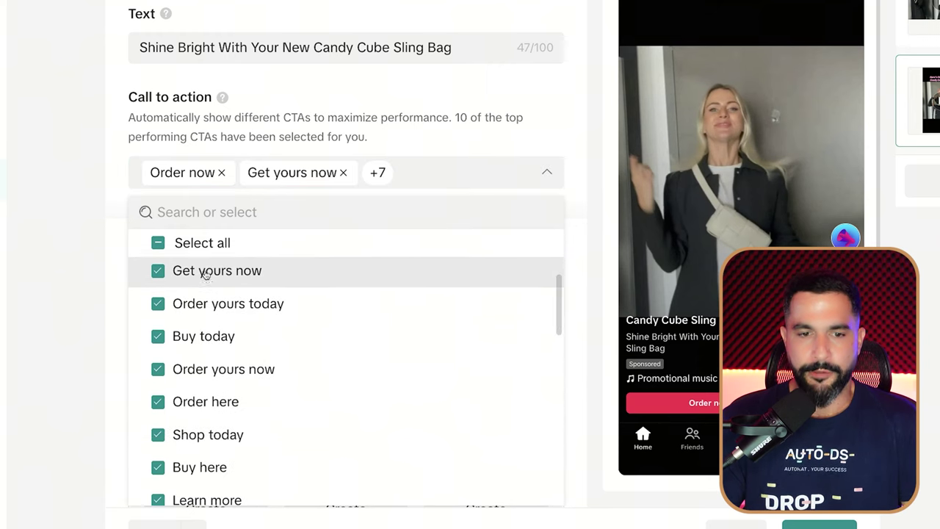
pyautogui.scroll(-1, 207, 293)
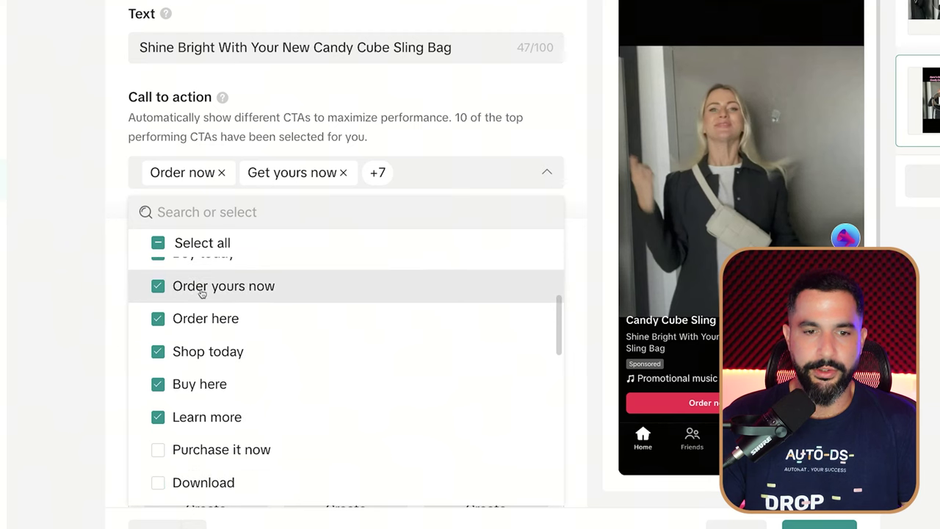
pyautogui.scroll(-1, 213, 301)
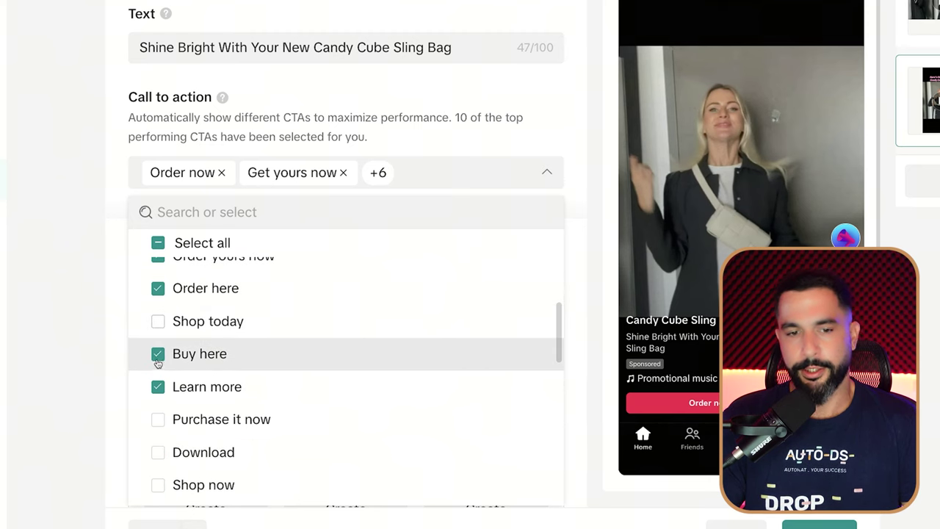
pyautogui.scroll(-1, 267, 382)
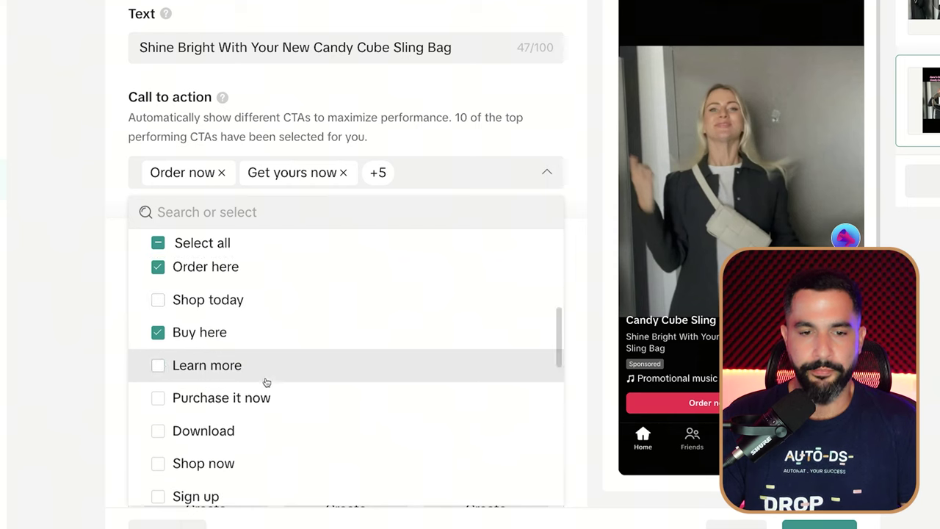
pyautogui.scroll(5, 249, 337)
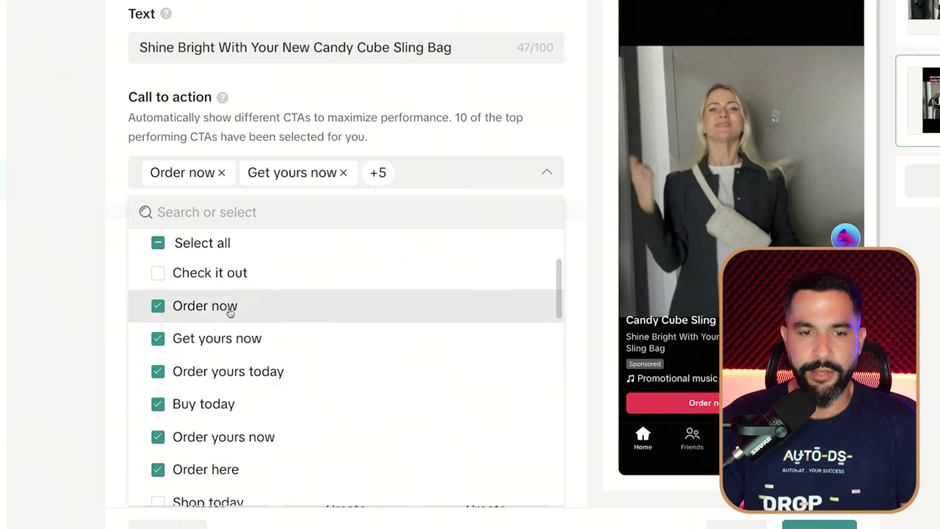
# Step: Deselect Get yours now, Order yours today, Buy today, Order yours now, Order here and Buy here, keeping only Order now as call to action
pyautogui.click(159, 338)
pyautogui.click(159, 371)
pyautogui.click(158, 404)
pyautogui.click(159, 437)
pyautogui.click(158, 469)
pyautogui.scroll(-3, 197, 370)
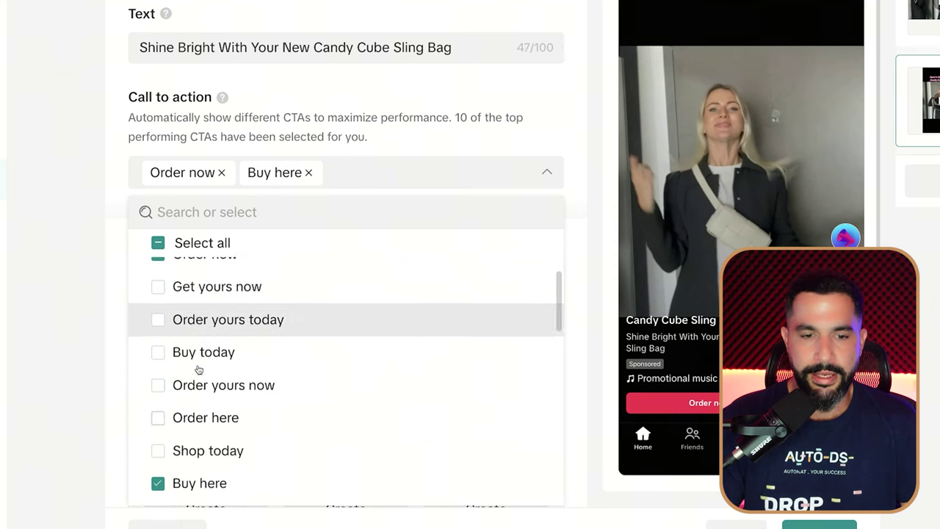
pyautogui.click(160, 323)
pyautogui.scroll(-3, 252, 342)
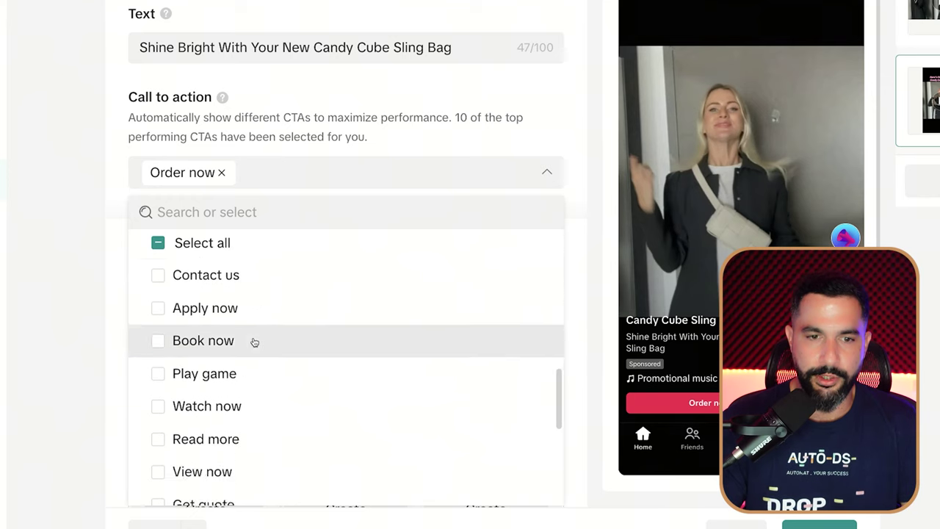
pyautogui.scroll(3, 252, 342)
pyautogui.scroll(3, 254, 342)
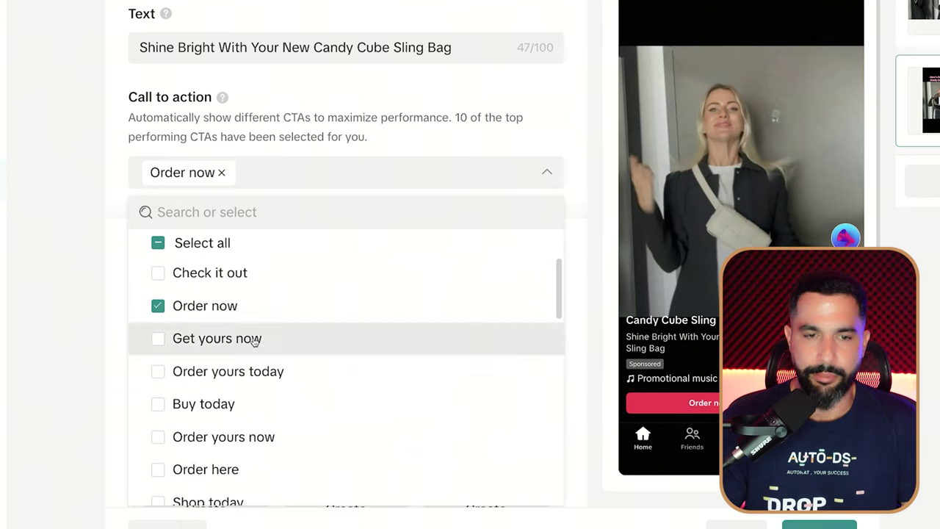
pyautogui.click(81, 305)
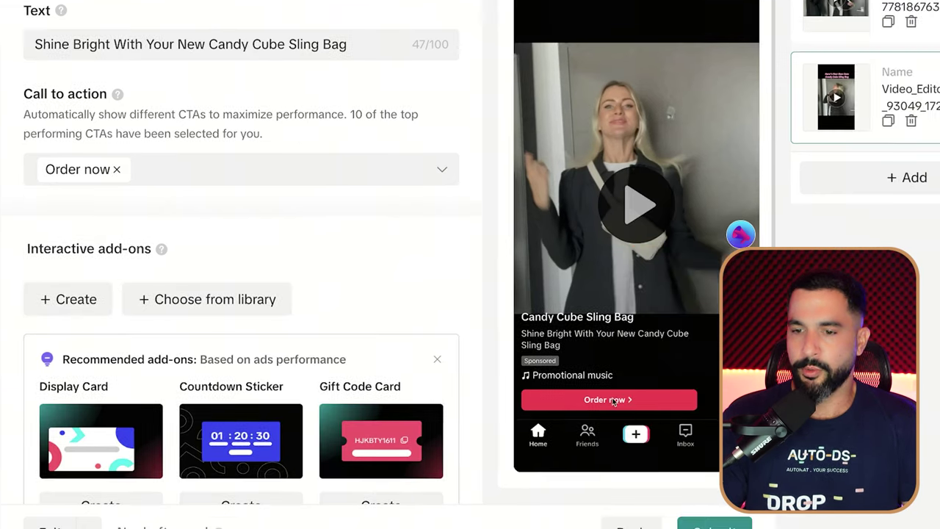